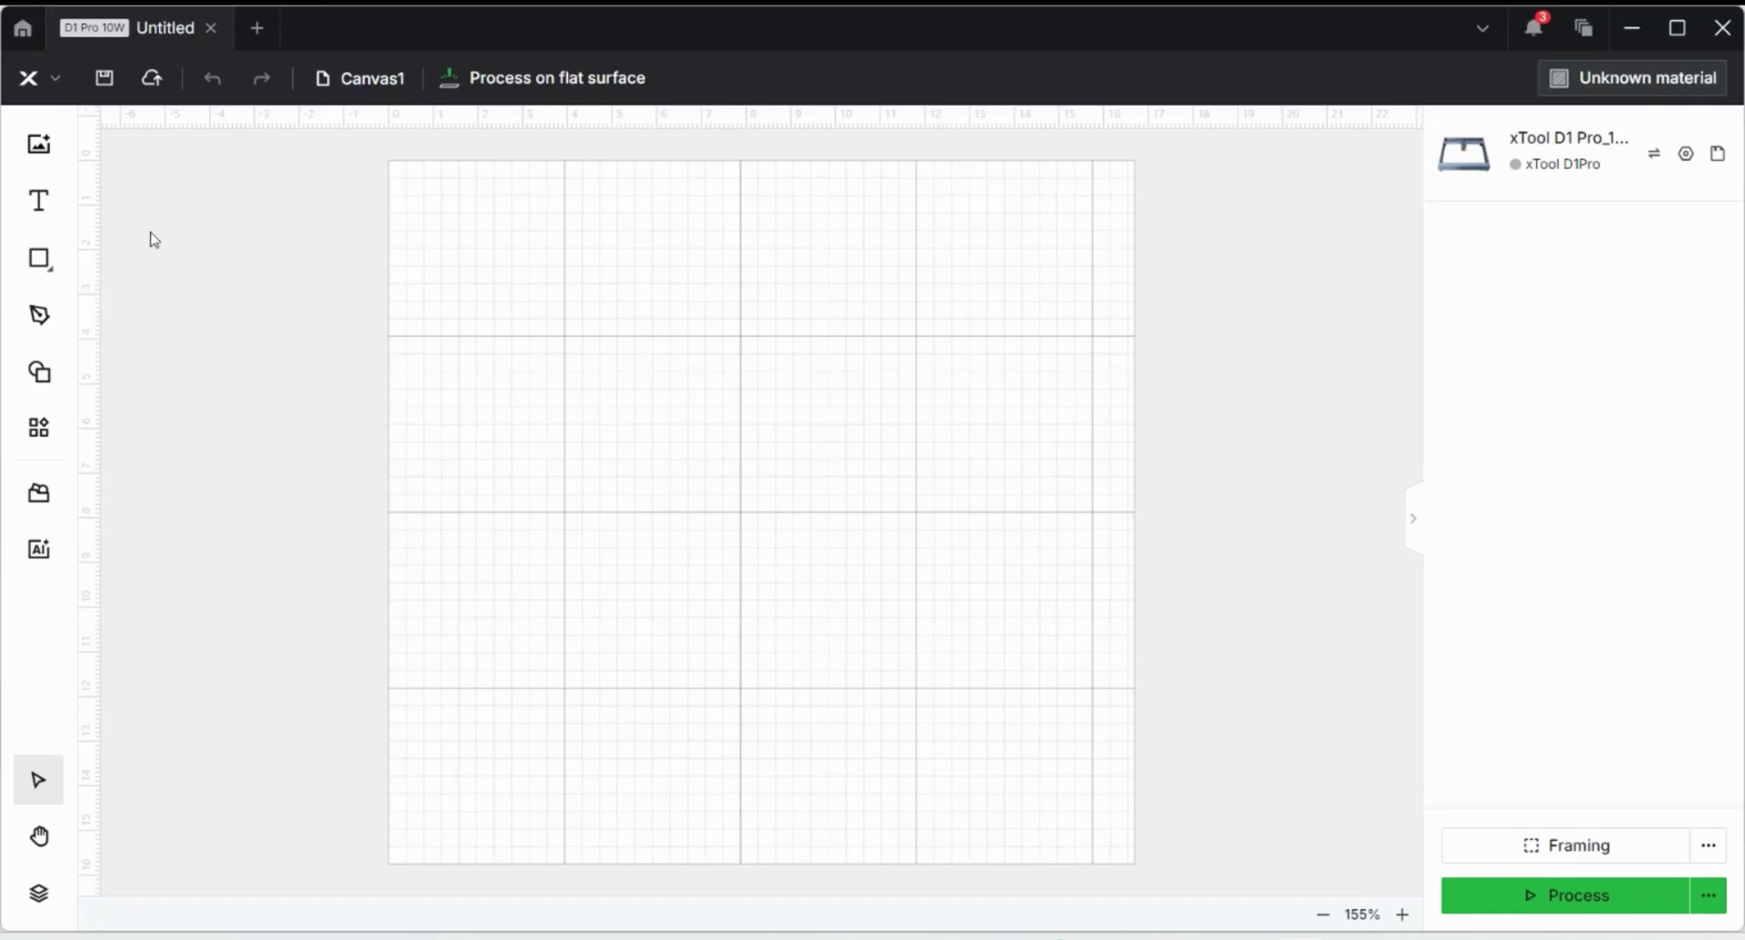
Add the Plant tree shape, try the Score and Engrave modes, and leave it on Cut.
{"action": "left_click", "coordinate": [41, 375]}
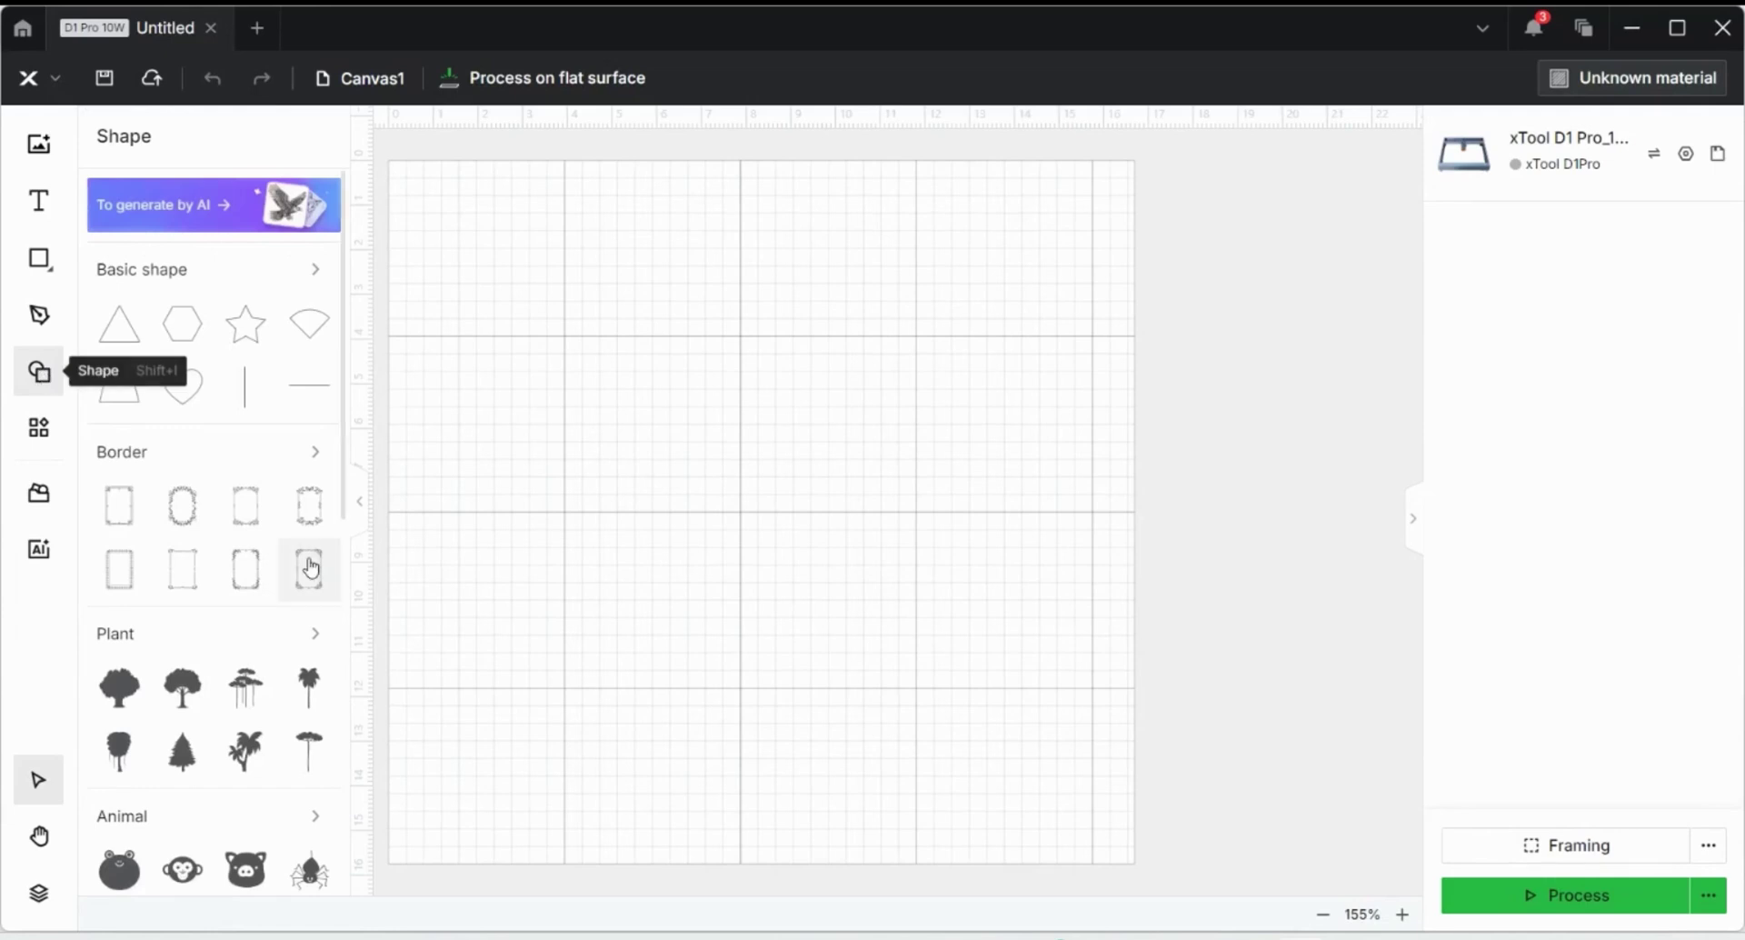
{"action": "left_click", "coordinate": [191, 696]}
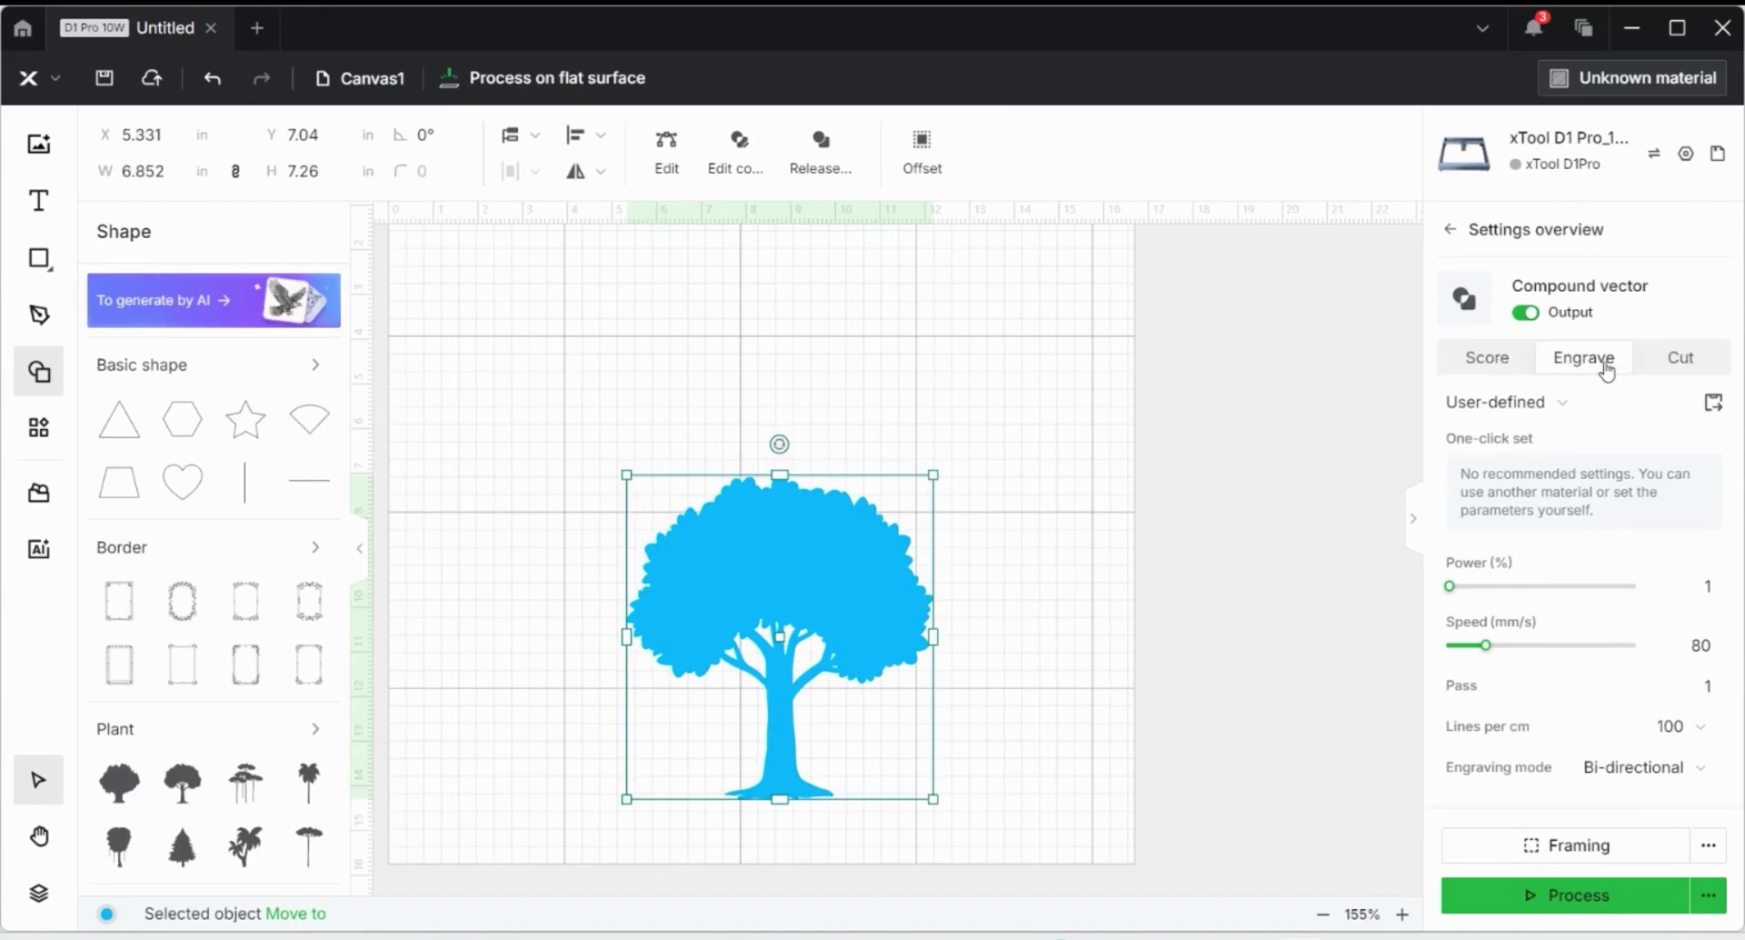
{"action": "left_click", "coordinate": [1528, 364]}
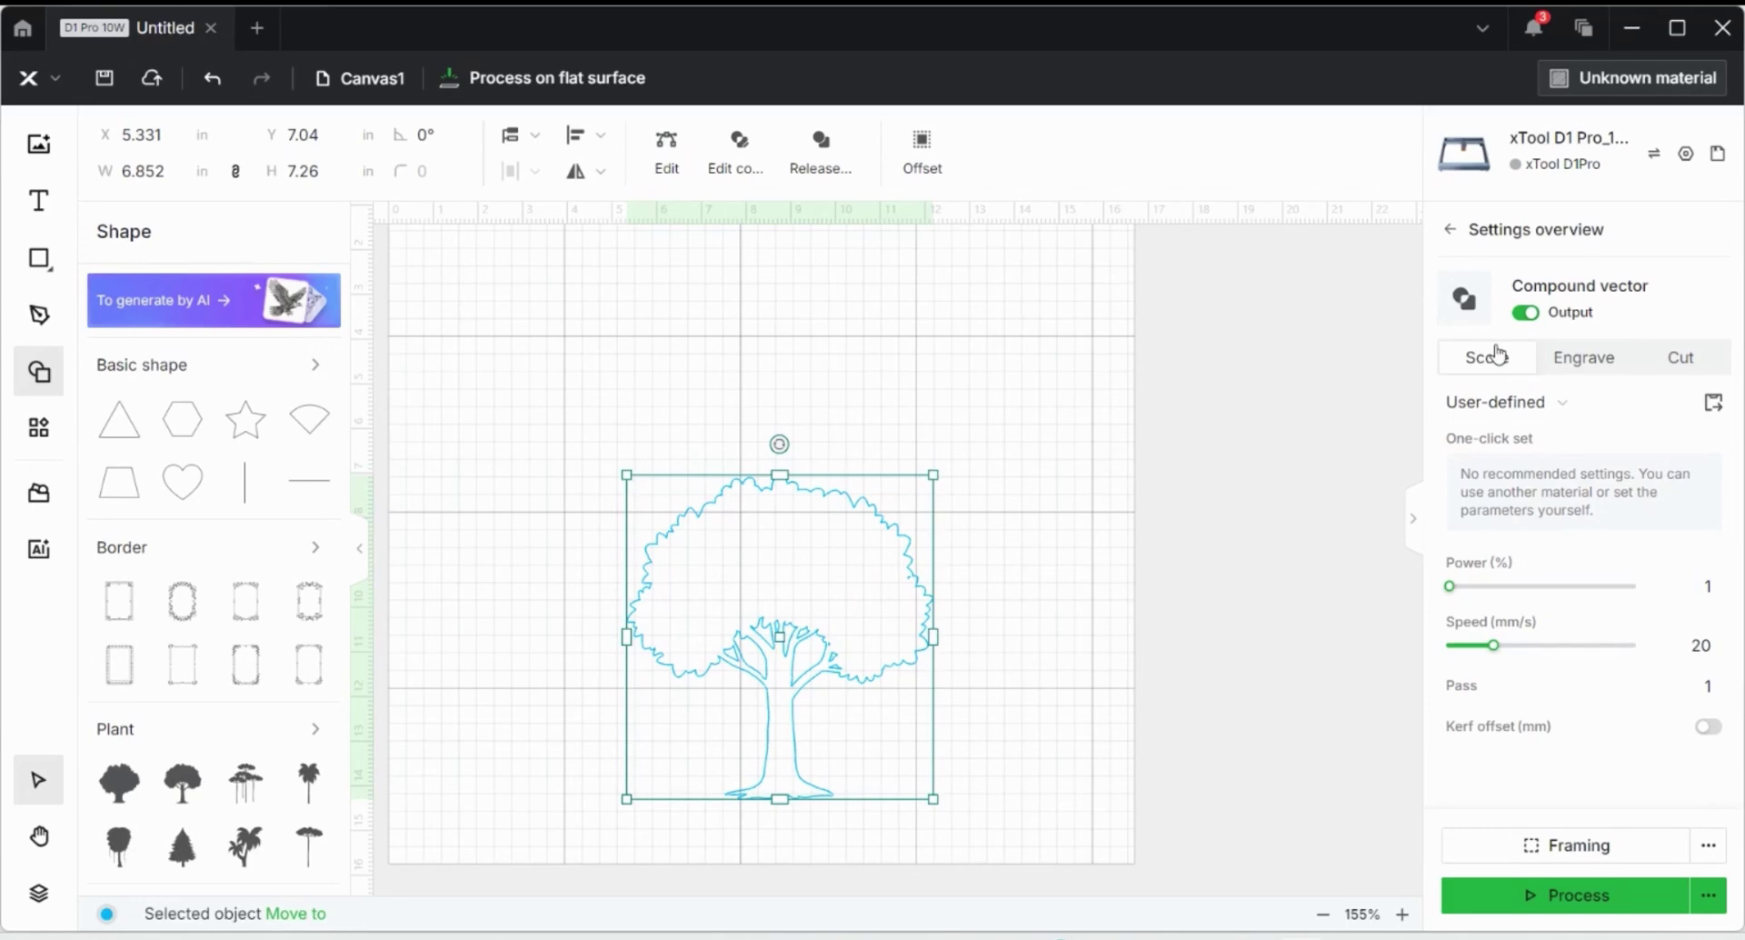
{"action": "left_click", "coordinate": [1660, 368]}
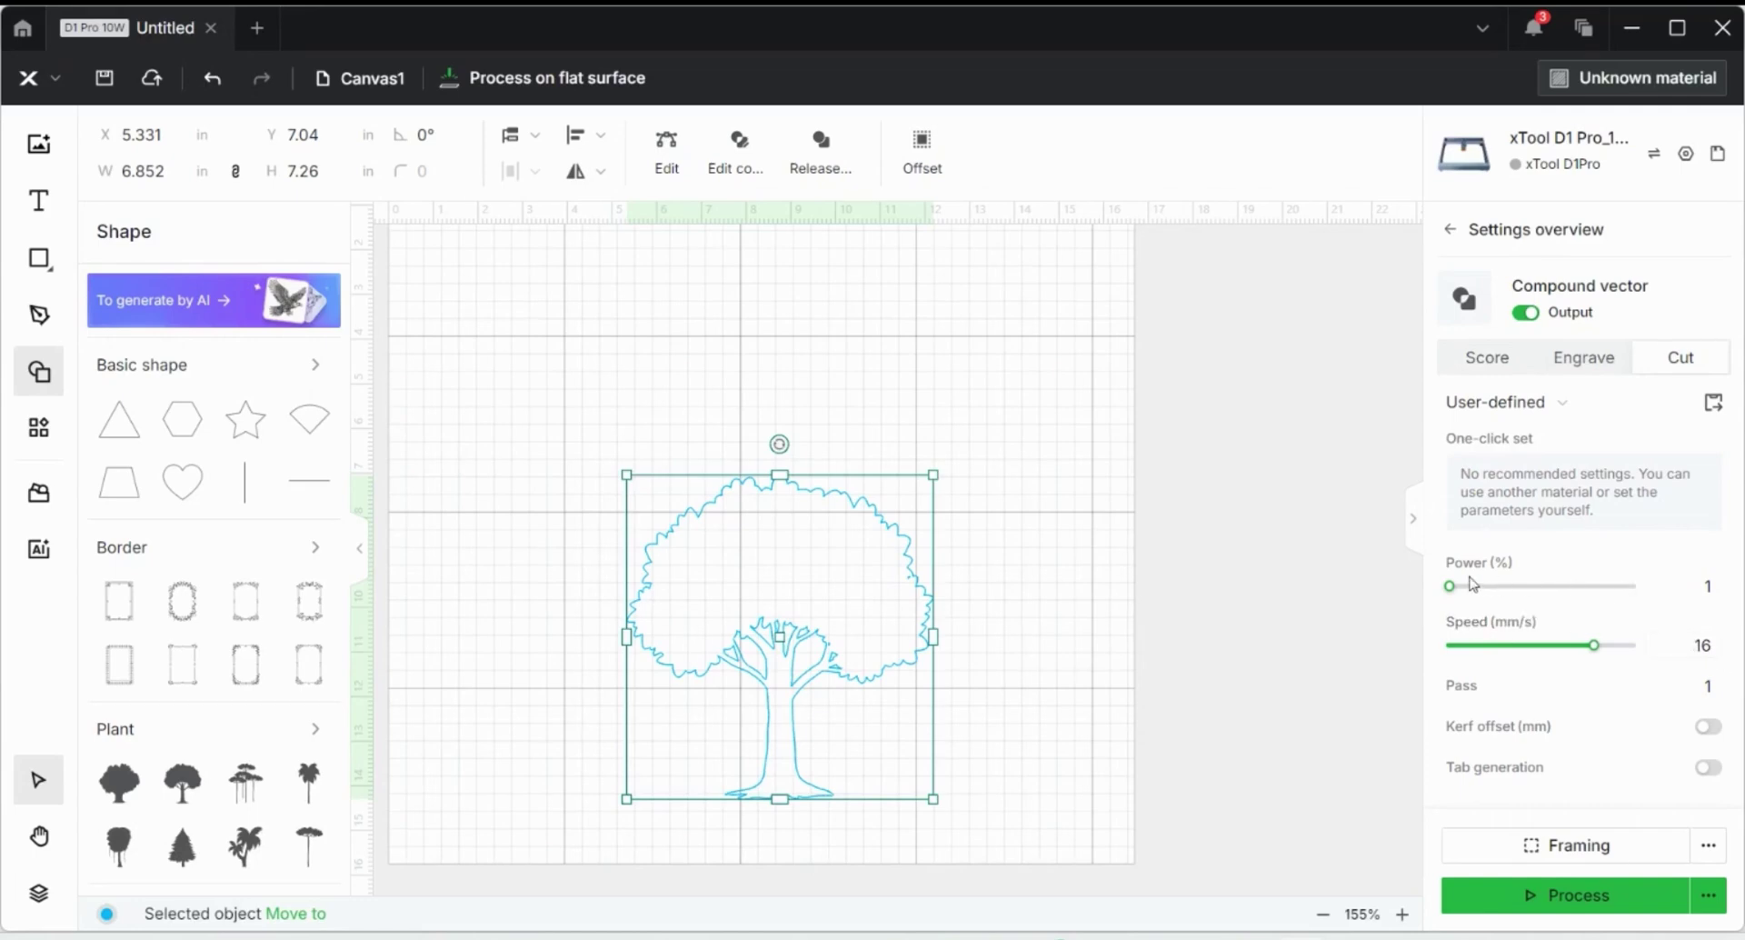
{"action": "mouse_move", "coordinate": [1451, 587]}
{"action": "left_click_drag", "start_coordinate": [1452, 588], "coordinate": [1404, 656]}
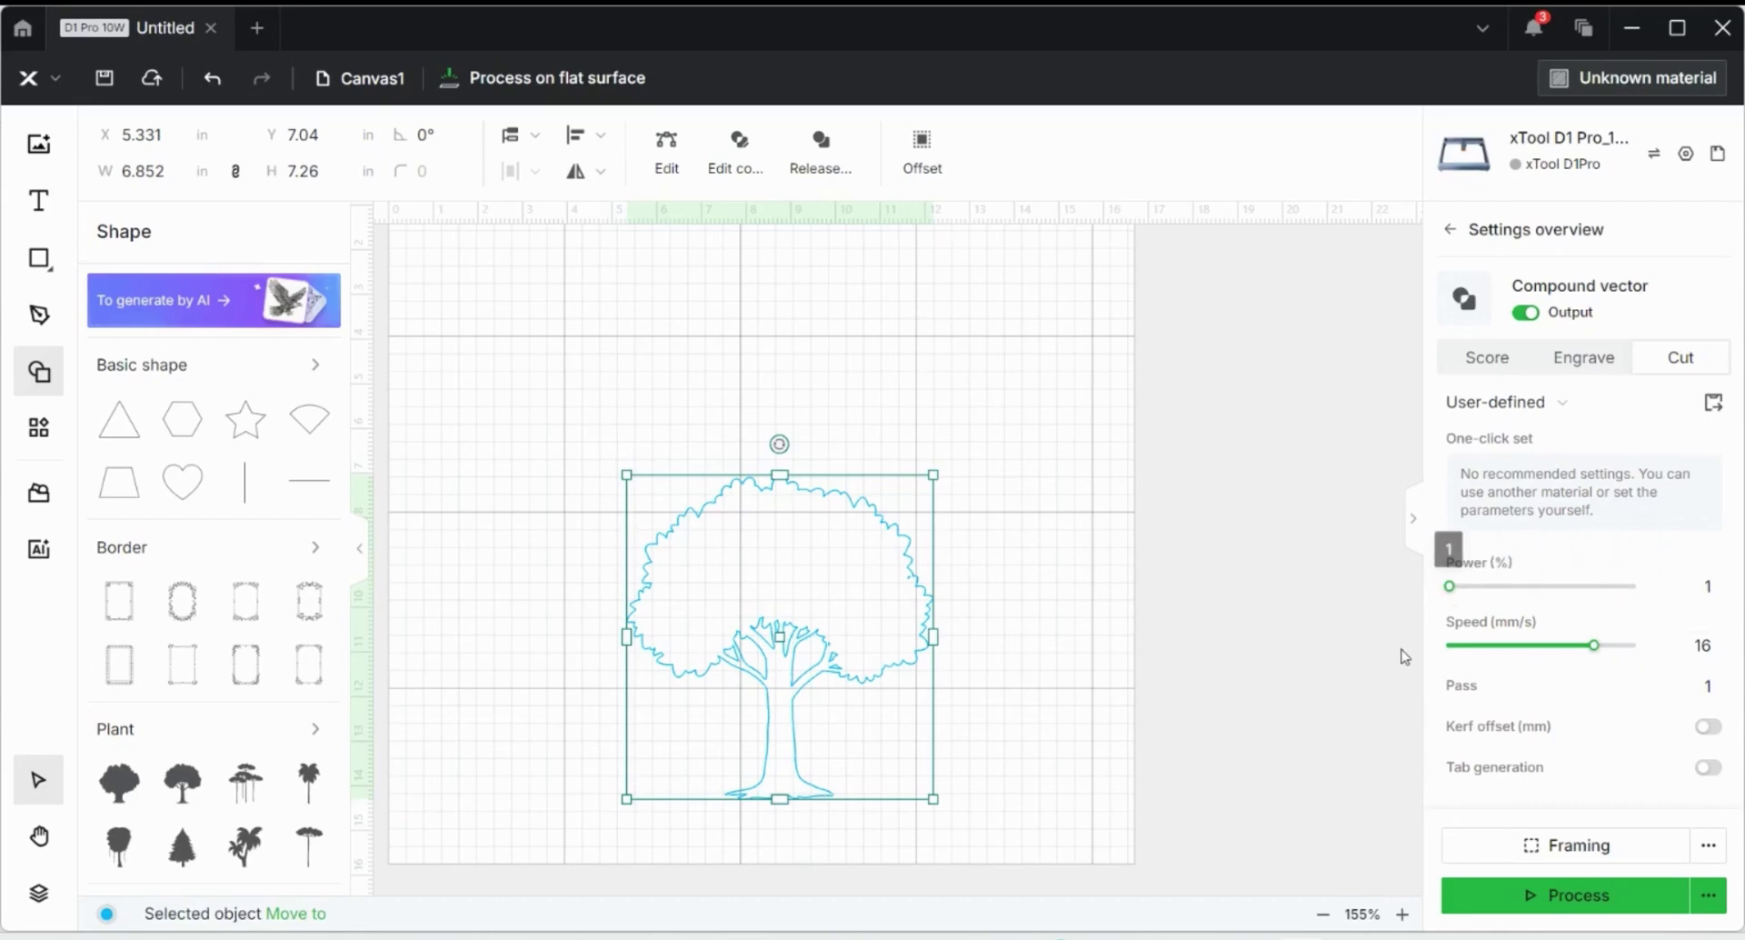
{"action": "left_click", "coordinate": [1599, 368]}
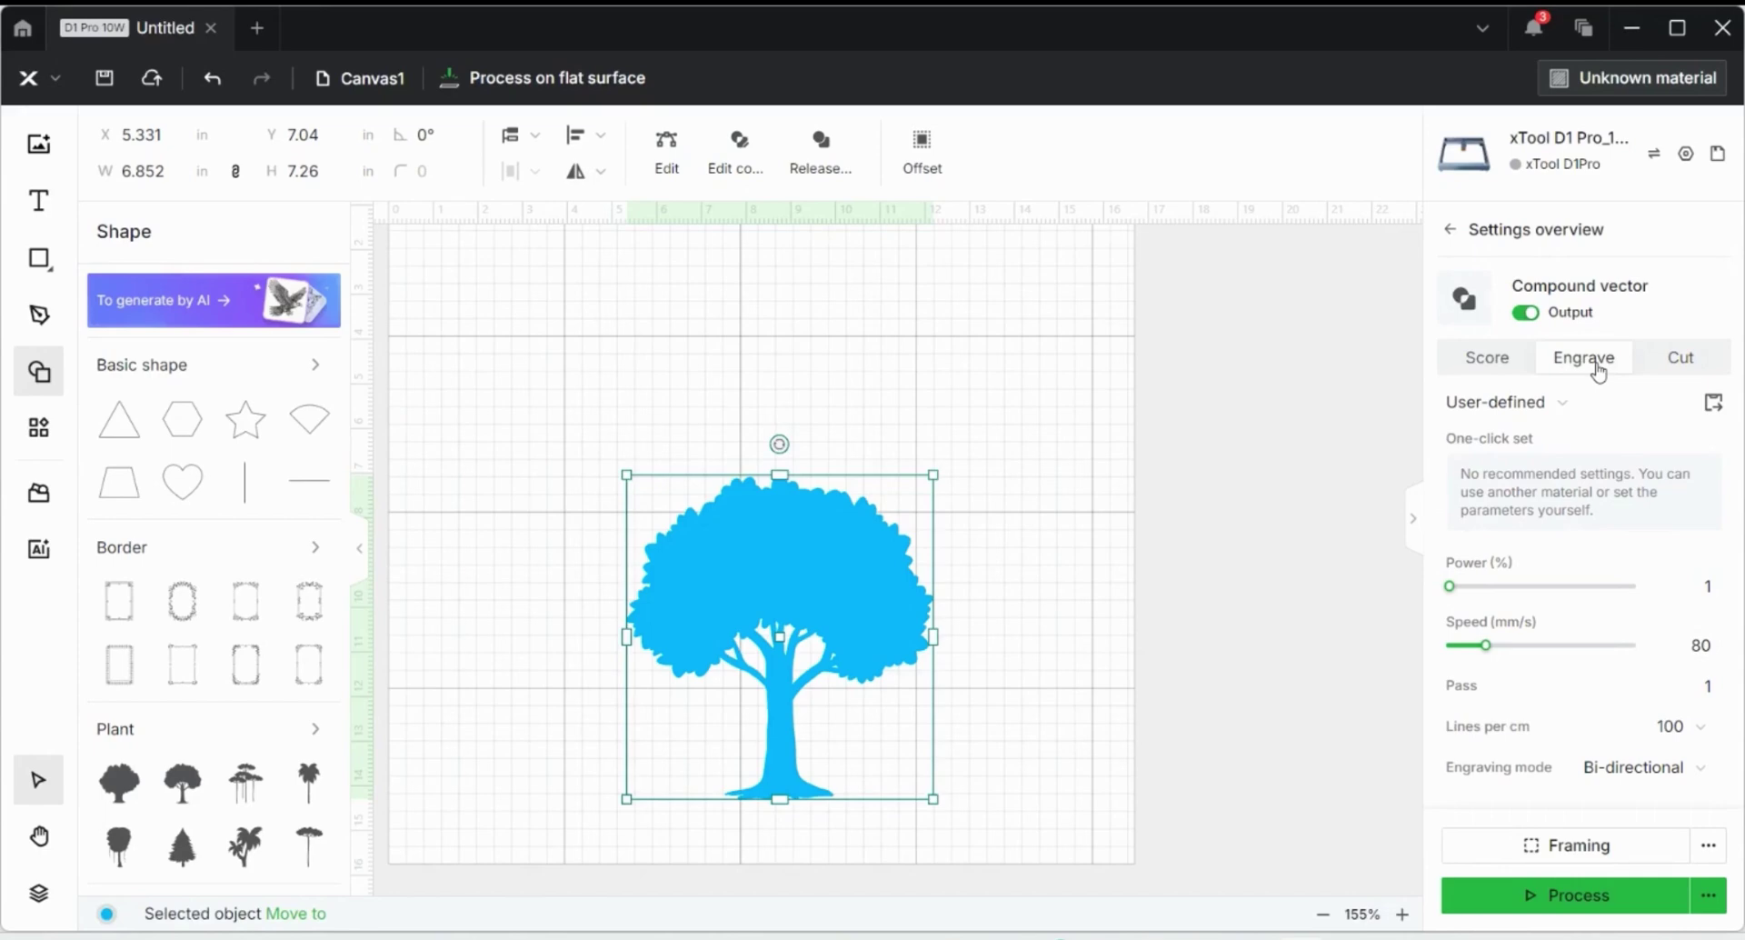
{"action": "left_click", "coordinate": [1499, 366]}
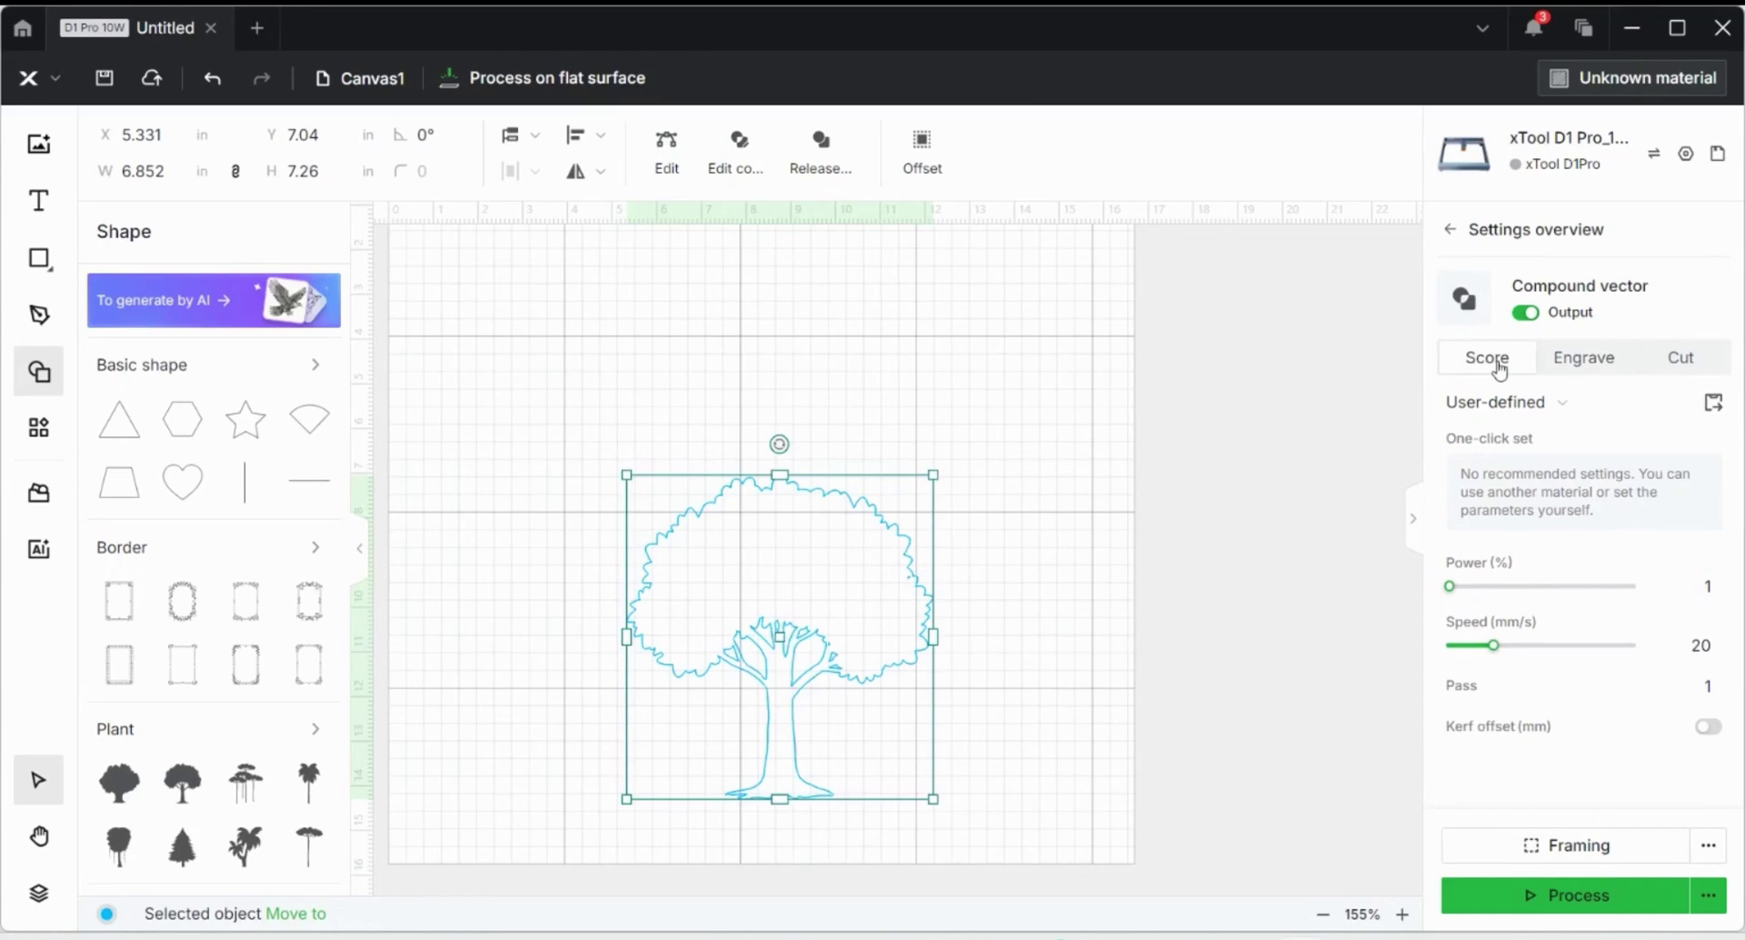
{"action": "left_click", "coordinate": [1689, 354]}
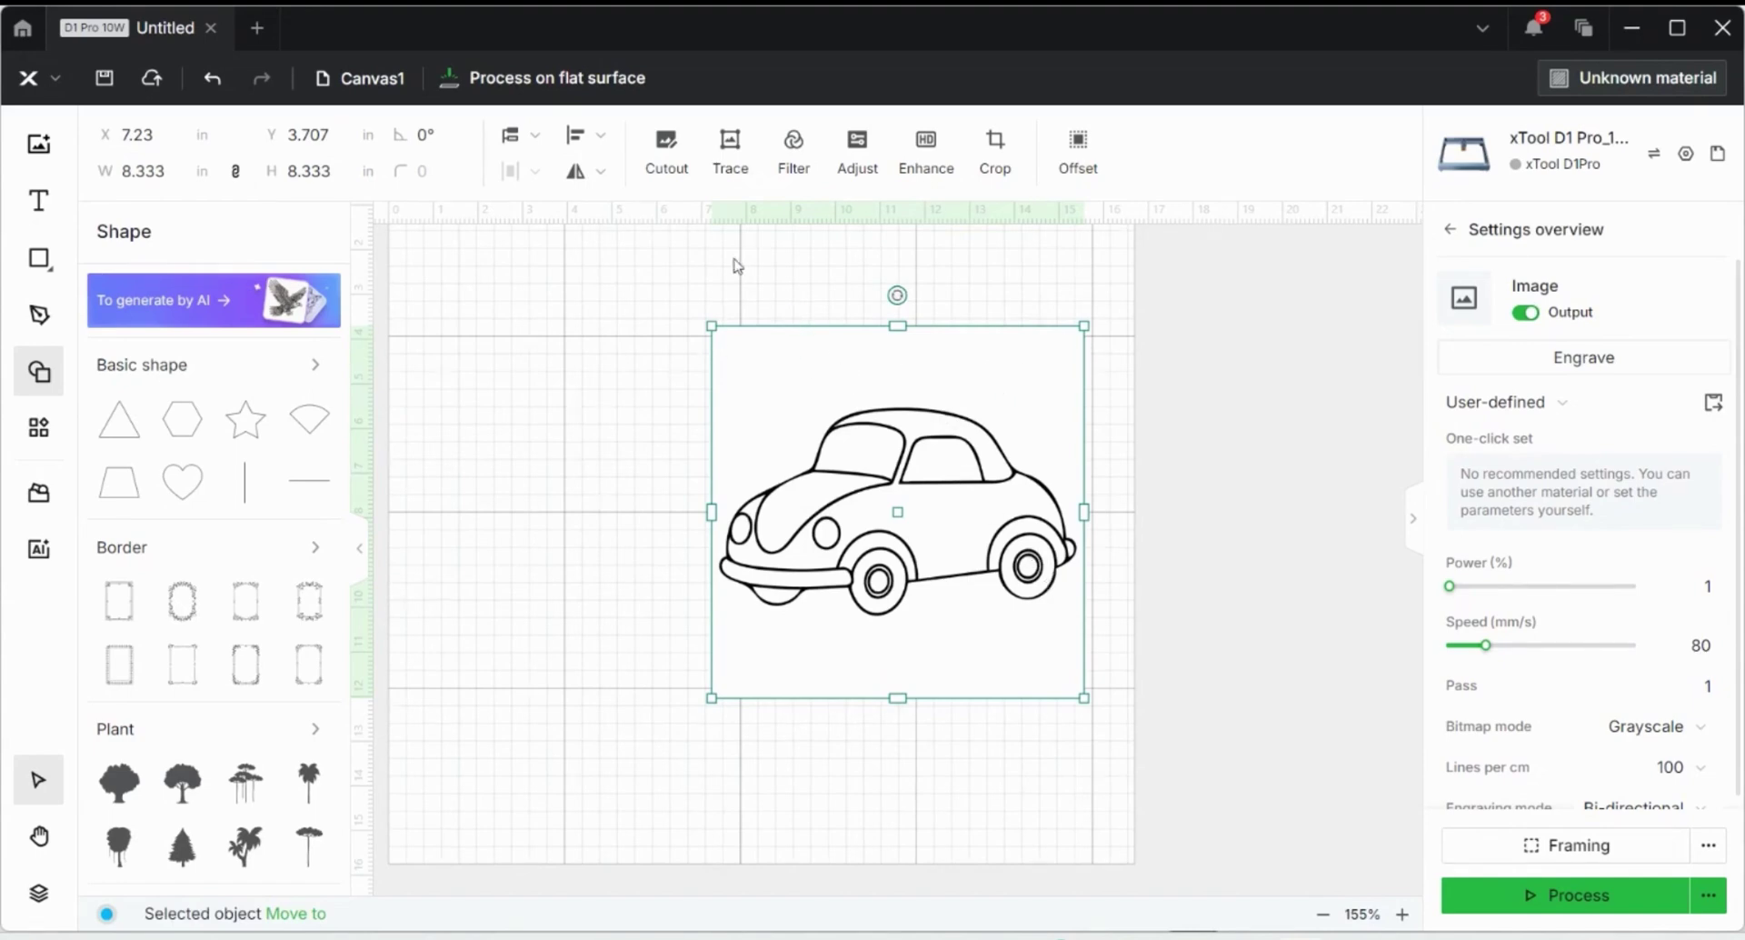
Use manual cutout to clear the white background, car body and hood-curve area.
{"action": "left_click", "coordinate": [667, 171]}
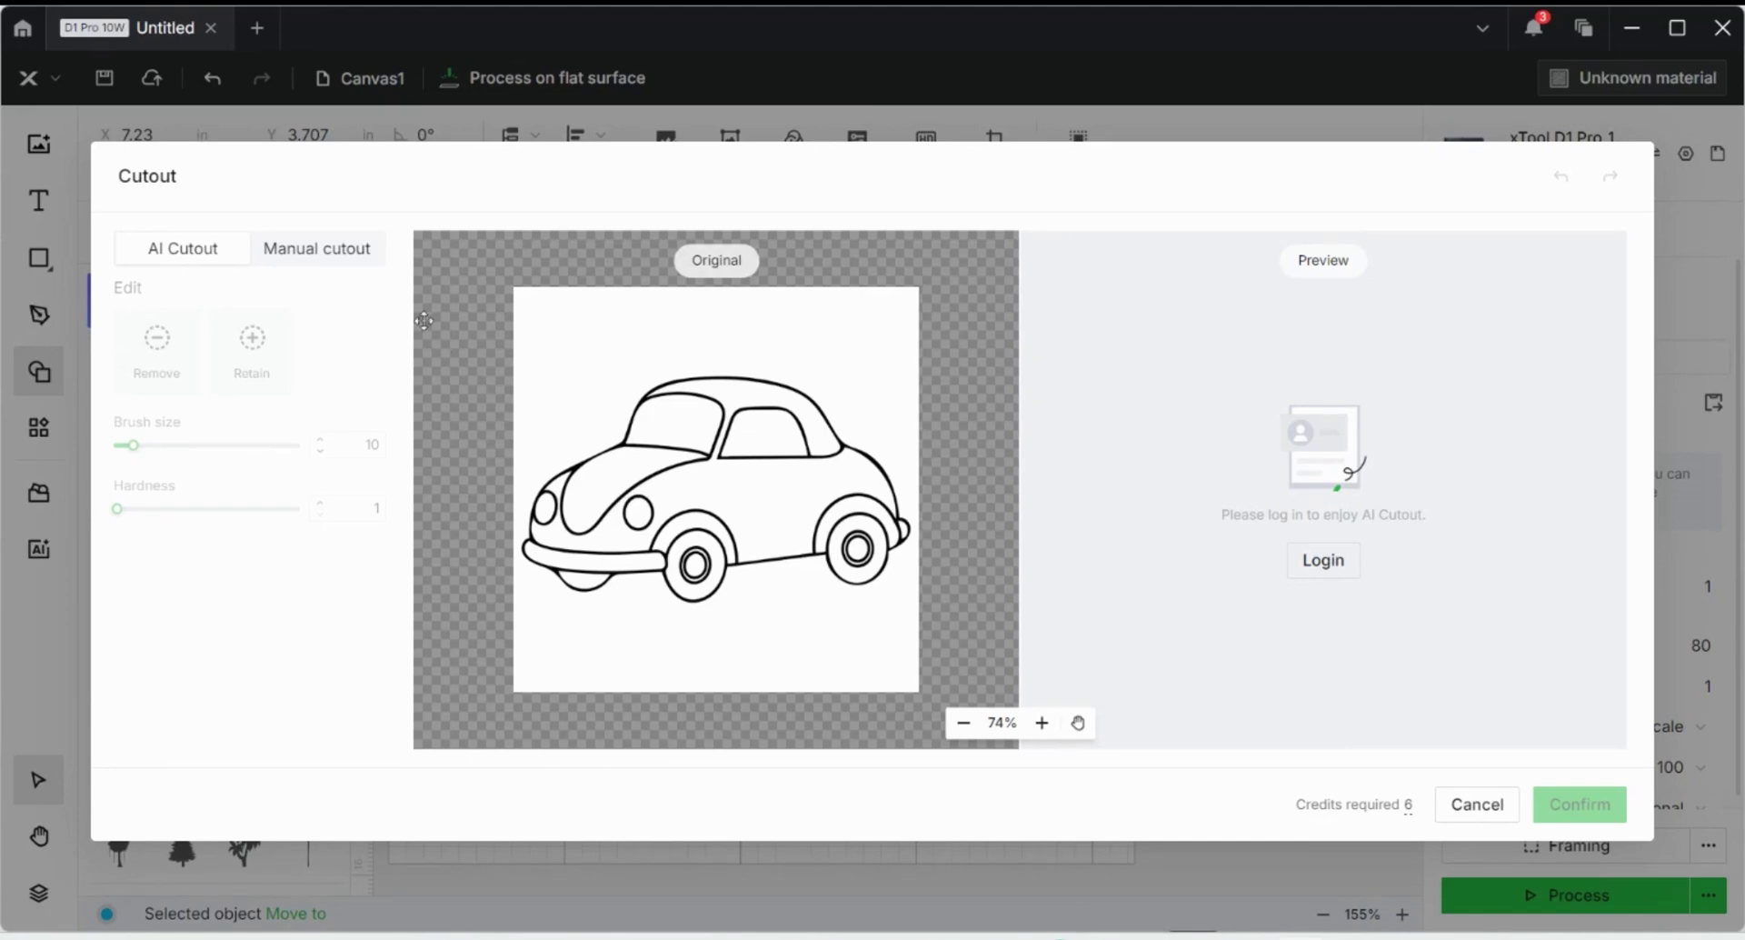
{"action": "left_click", "coordinate": [361, 259]}
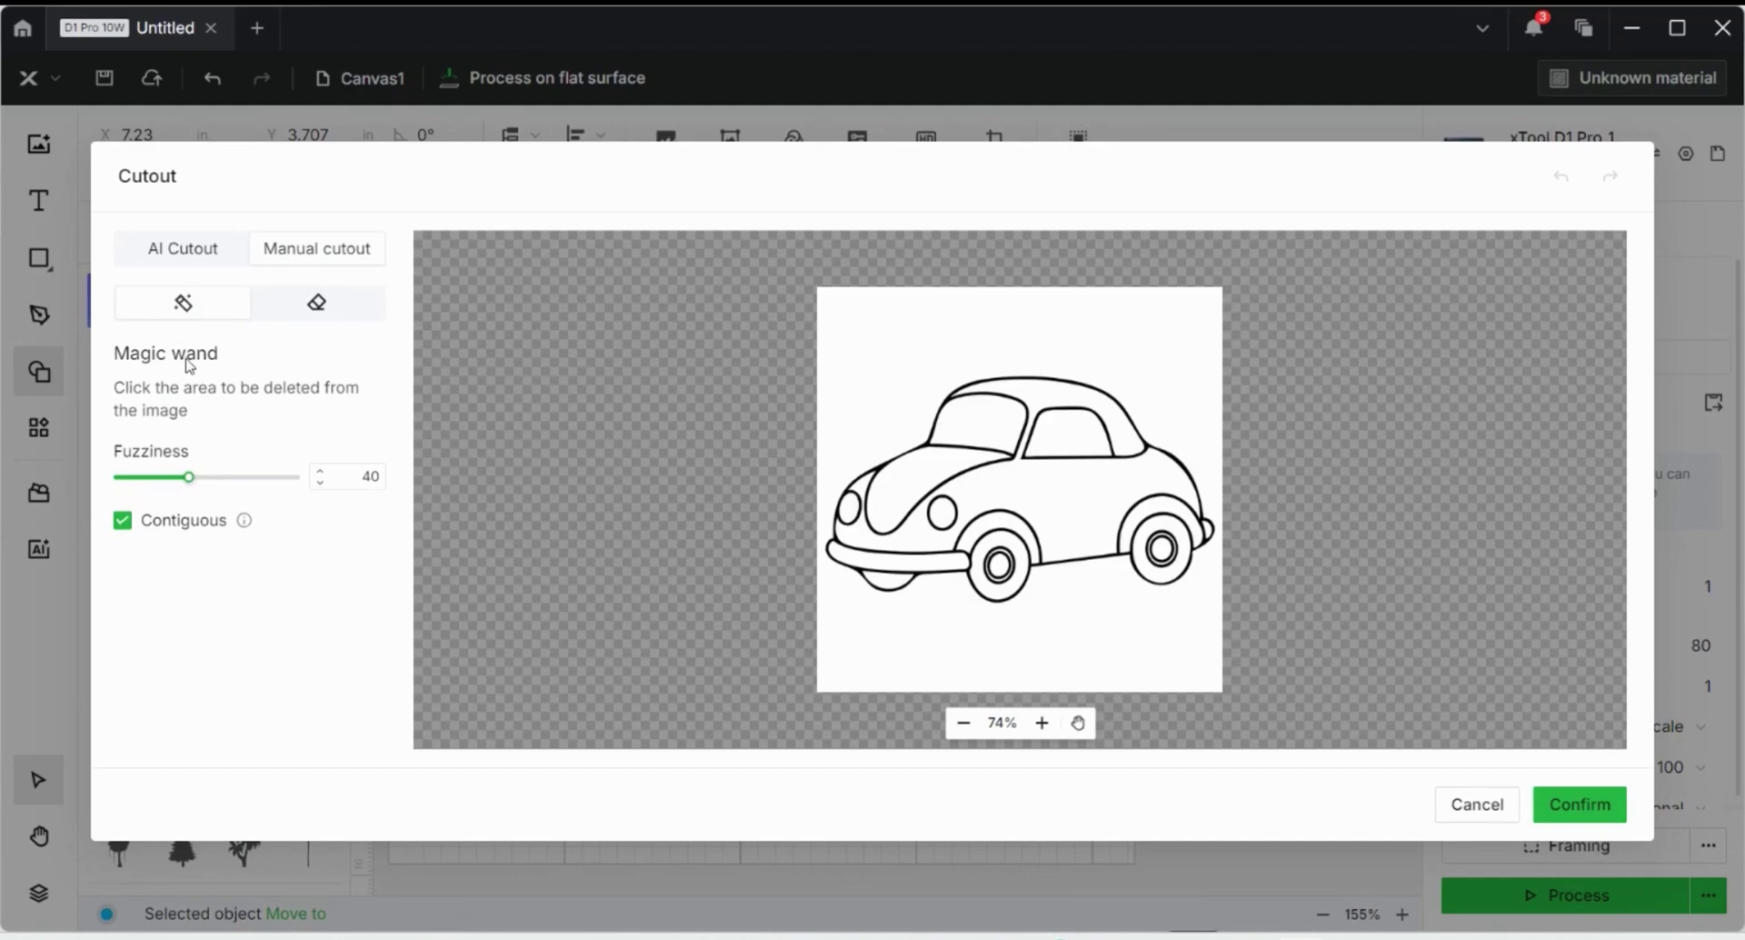
{"action": "left_click", "coordinate": [861, 321]}
{"action": "left_click", "coordinate": [1055, 473]}
{"action": "left_click", "coordinate": [925, 463]}
Make the front and rear windows transparent and confirm the cutout.
{"action": "left_click", "coordinate": [978, 432]}
{"action": "left_click", "coordinate": [1071, 445]}
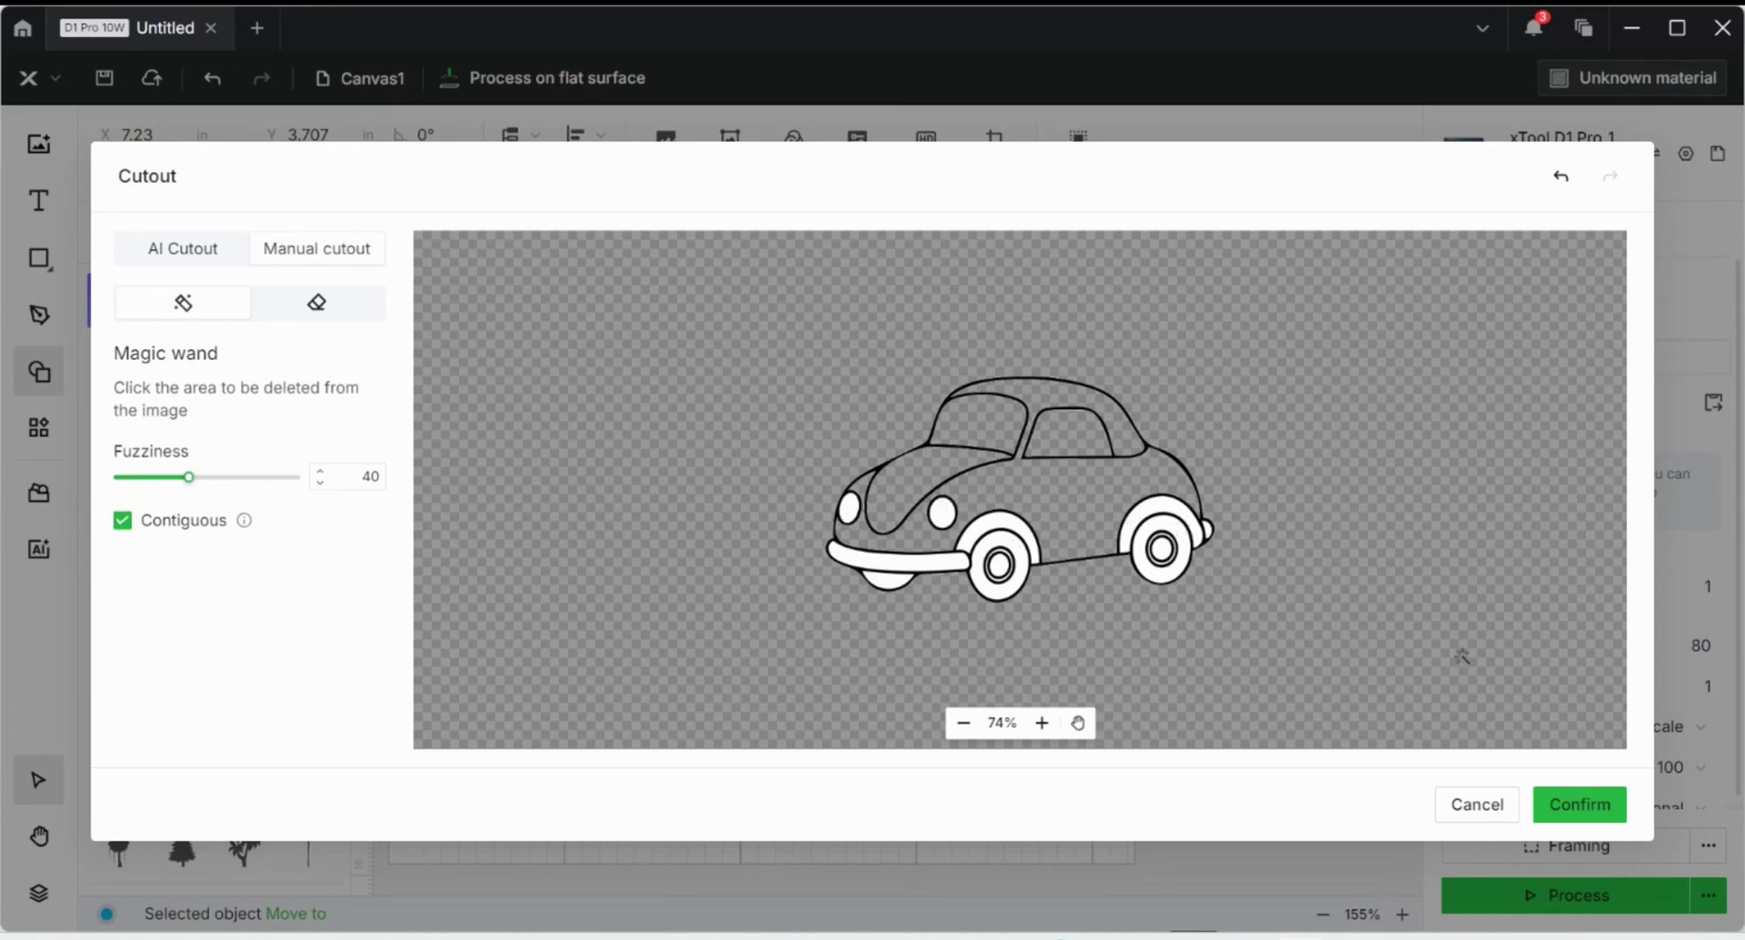
{"action": "left_click", "coordinate": [335, 324]}
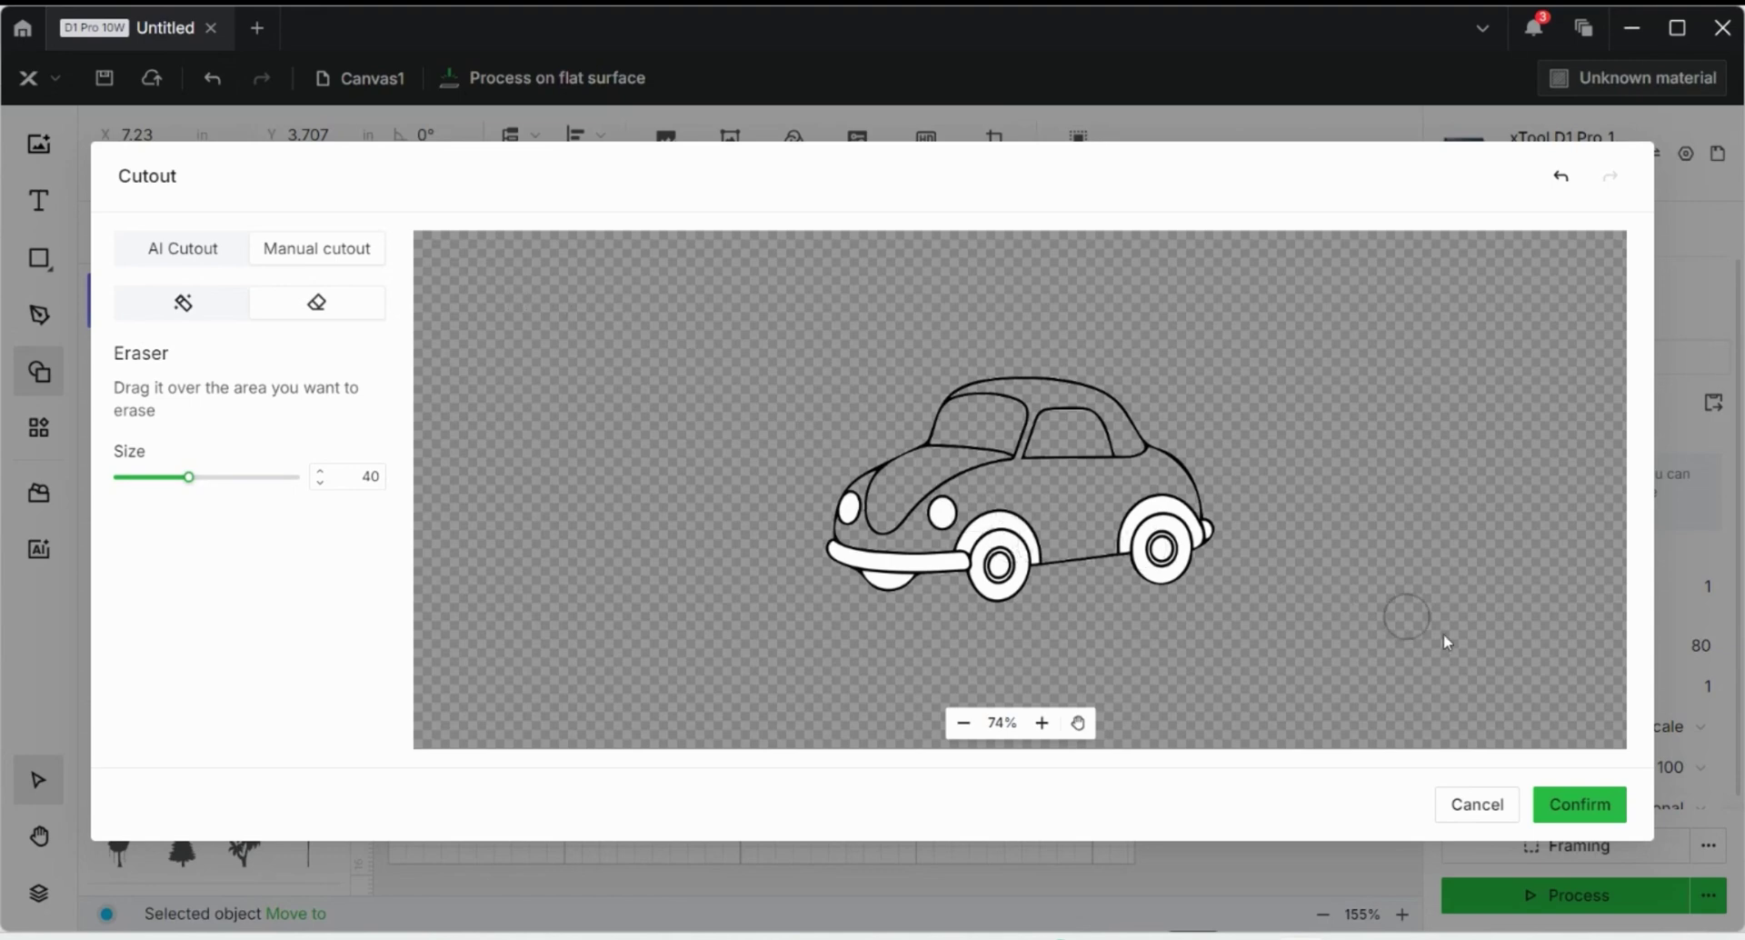
{"action": "left_click", "coordinate": [1575, 804]}
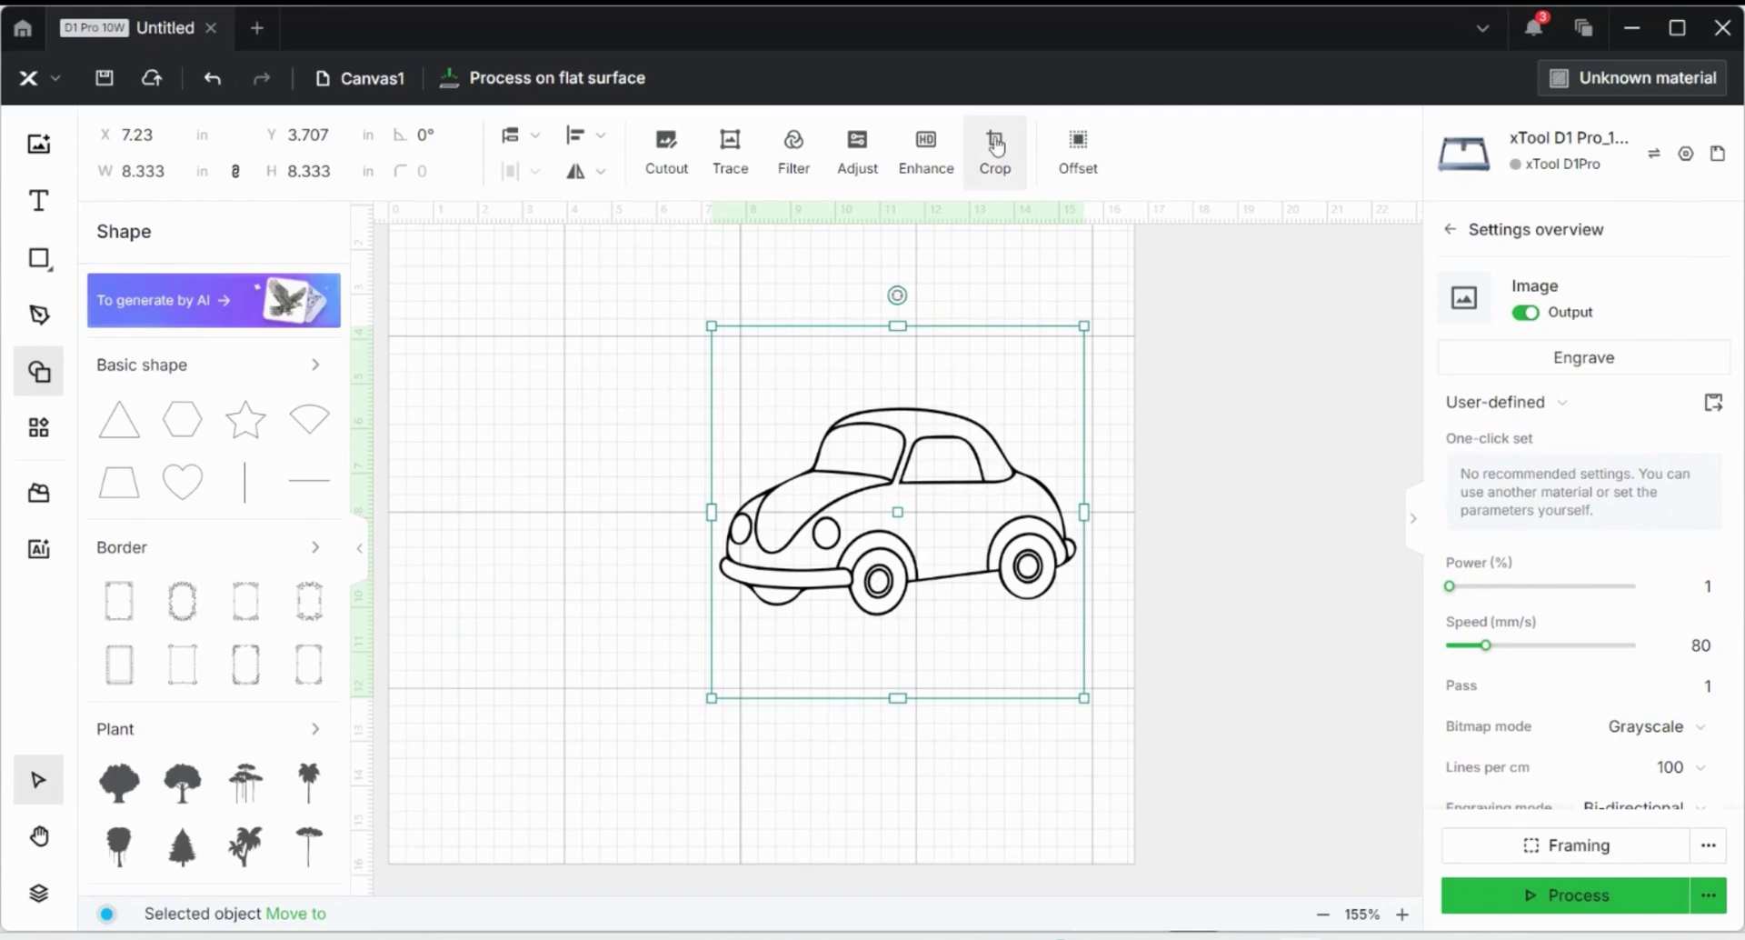
Crop the car image top and bottom to the car, leaving it 8 × 4.659 in.
{"action": "left_click", "coordinate": [996, 145]}
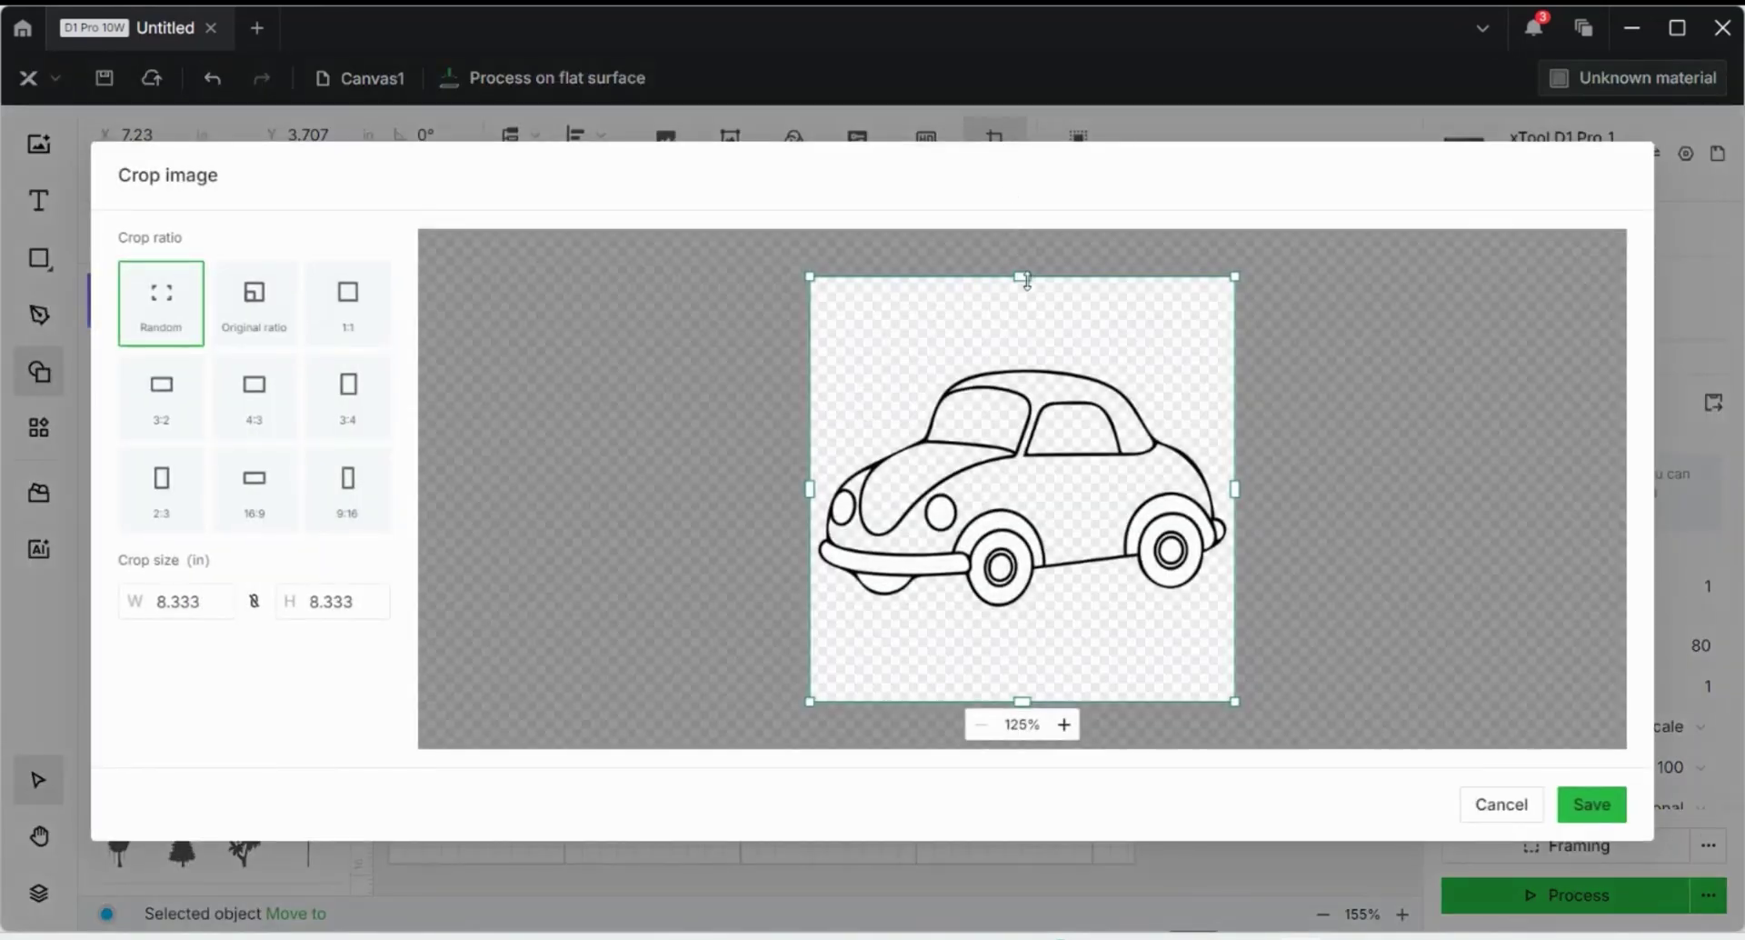
{"action": "left_click_drag", "start_coordinate": [1026, 281], "coordinate": [1048, 364]}
{"action": "left_click_drag", "start_coordinate": [1059, 656], "coordinate": [1066, 568]}
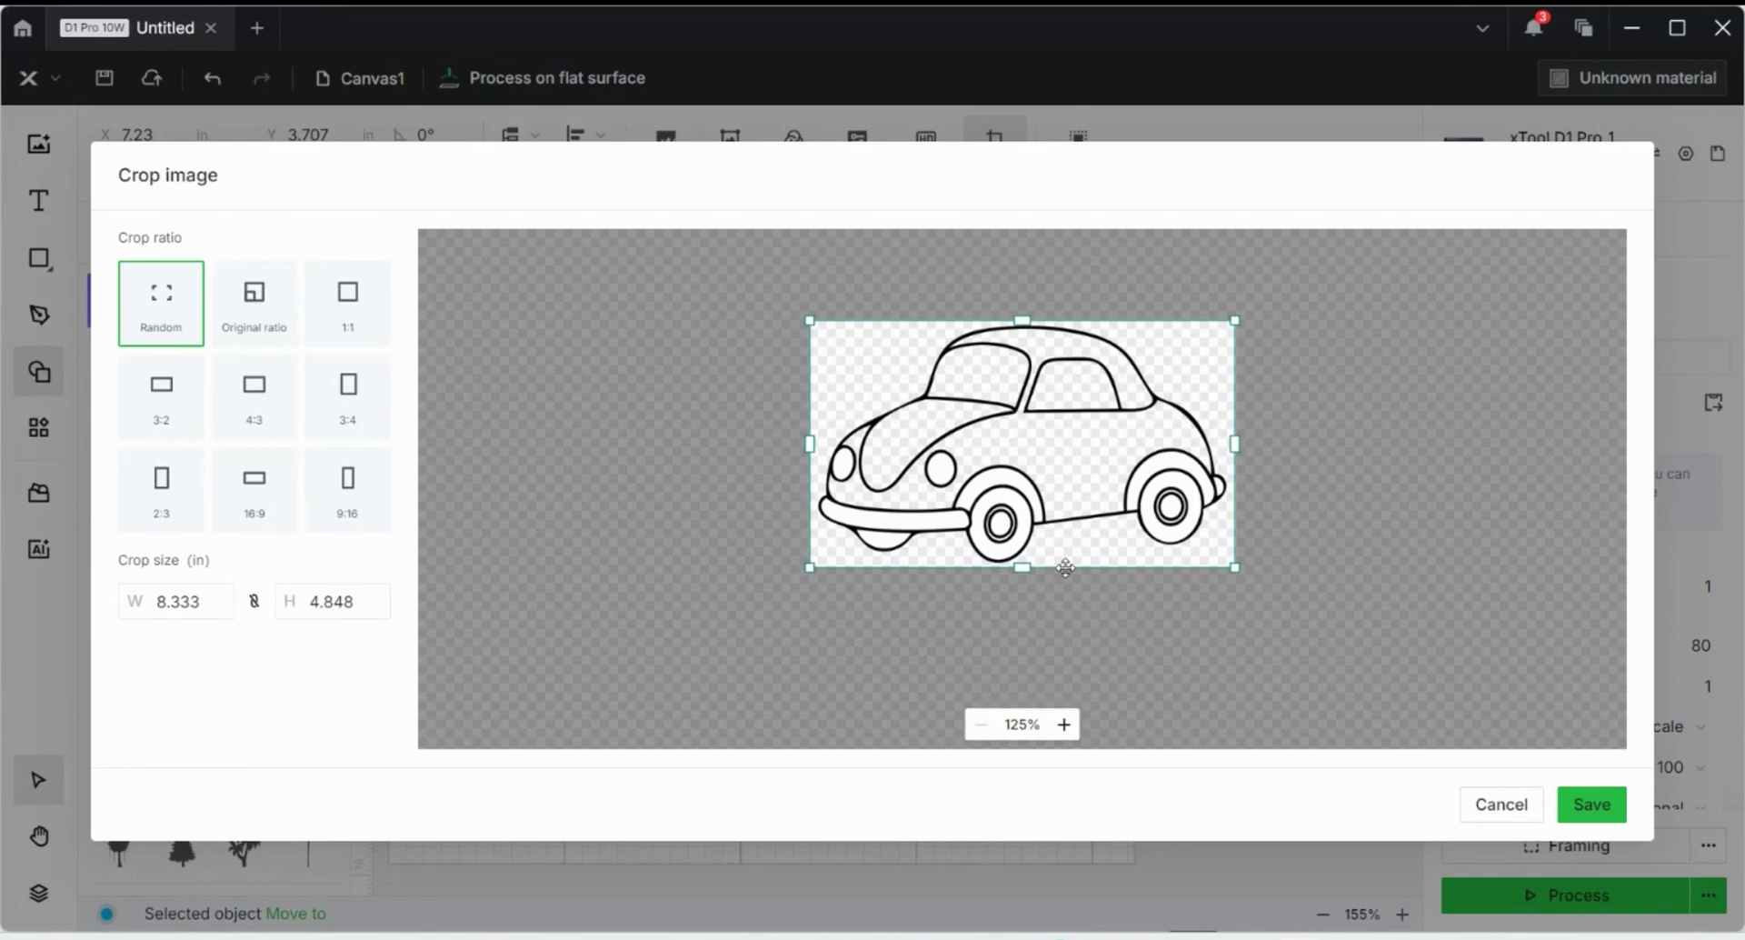
{"action": "left_click", "coordinate": [1581, 806]}
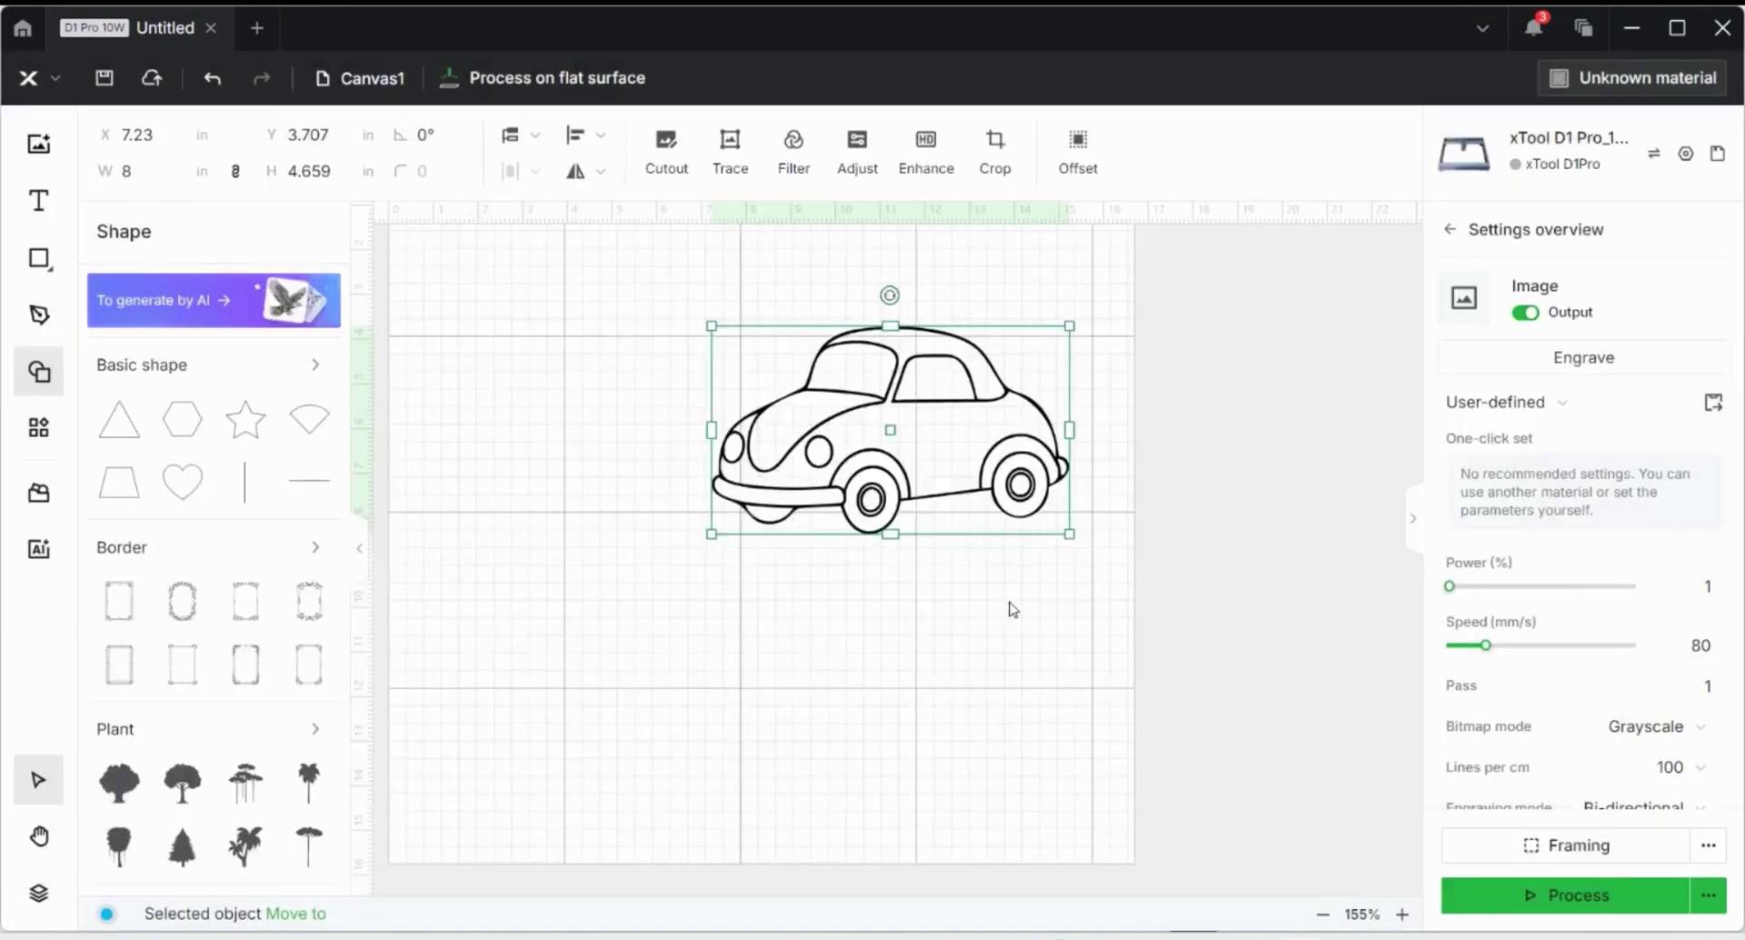
{"action": "left_click", "coordinate": [1014, 607]}
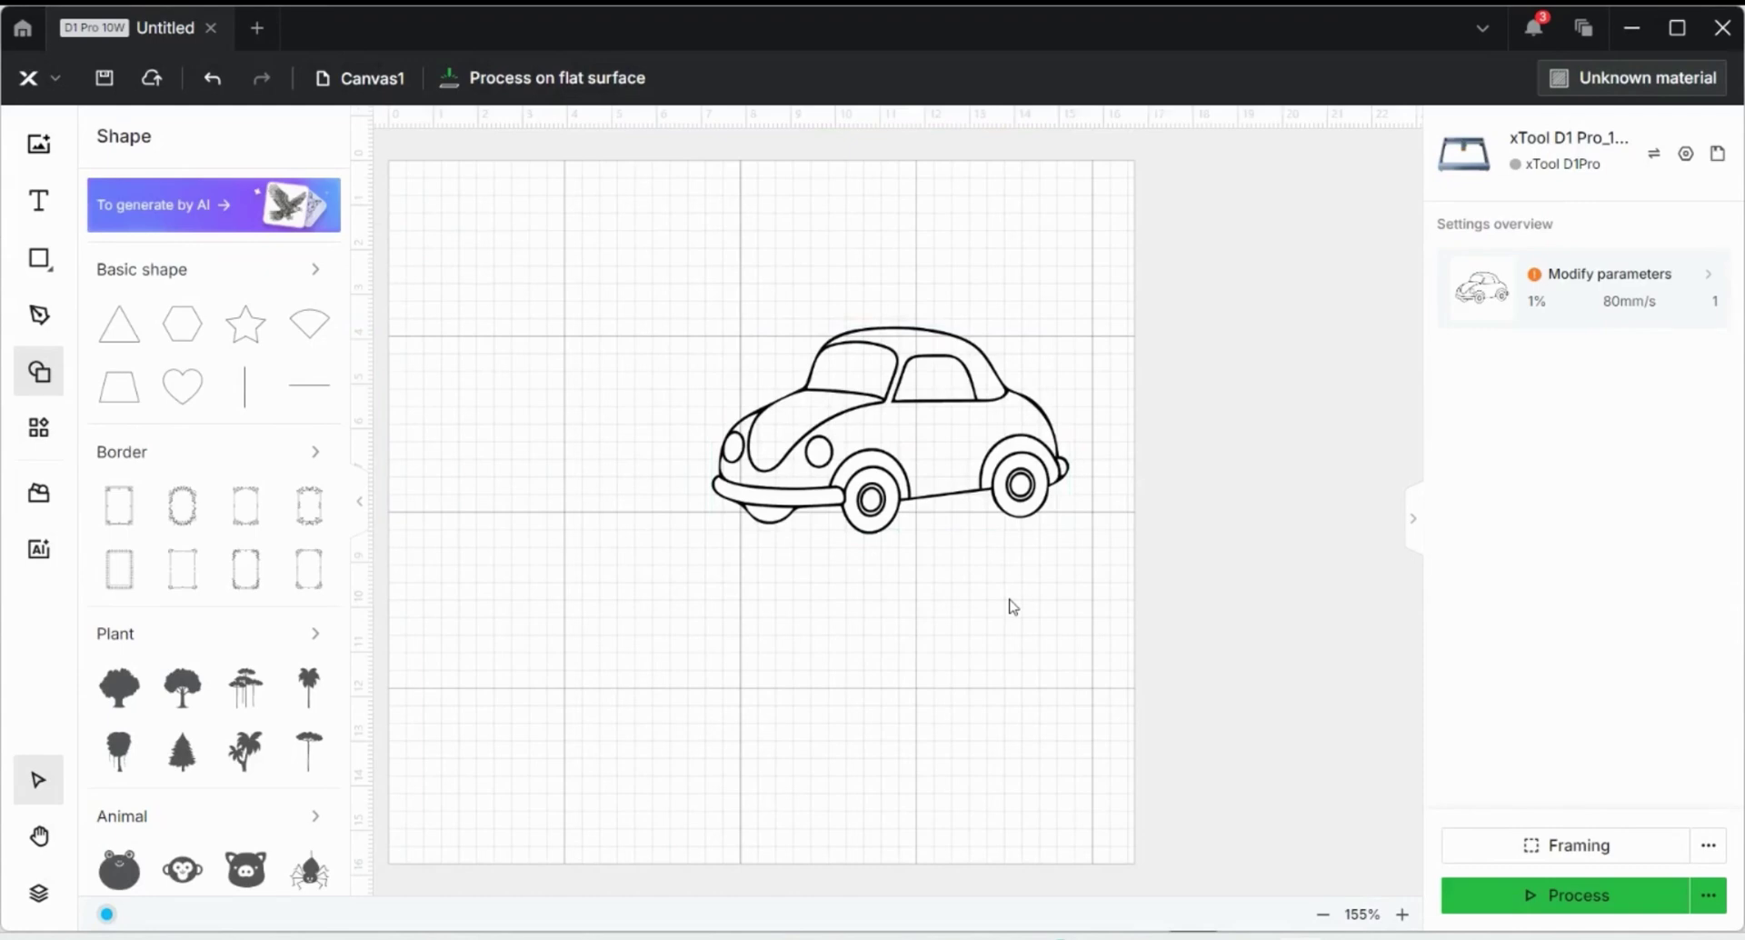
Auto-trace the car image into vector lines and move the traced copy below it.
{"action": "left_click_drag", "start_coordinate": [642, 271], "coordinate": [907, 491]}
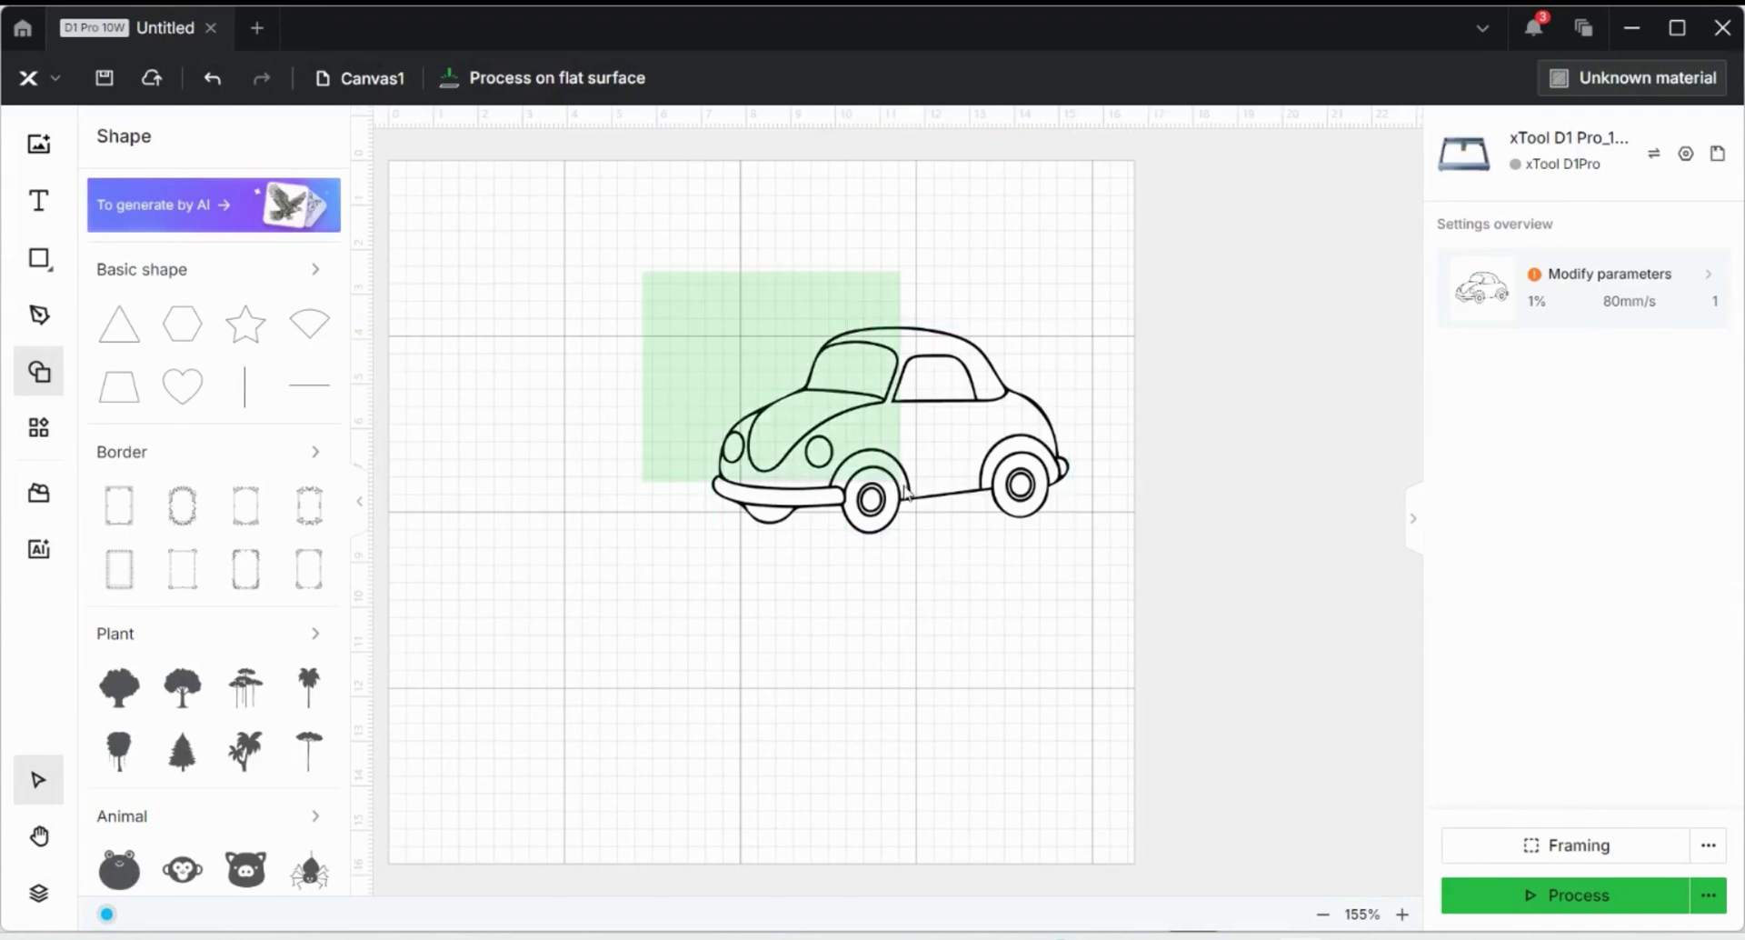
{"action": "left_click", "coordinate": [906, 492]}
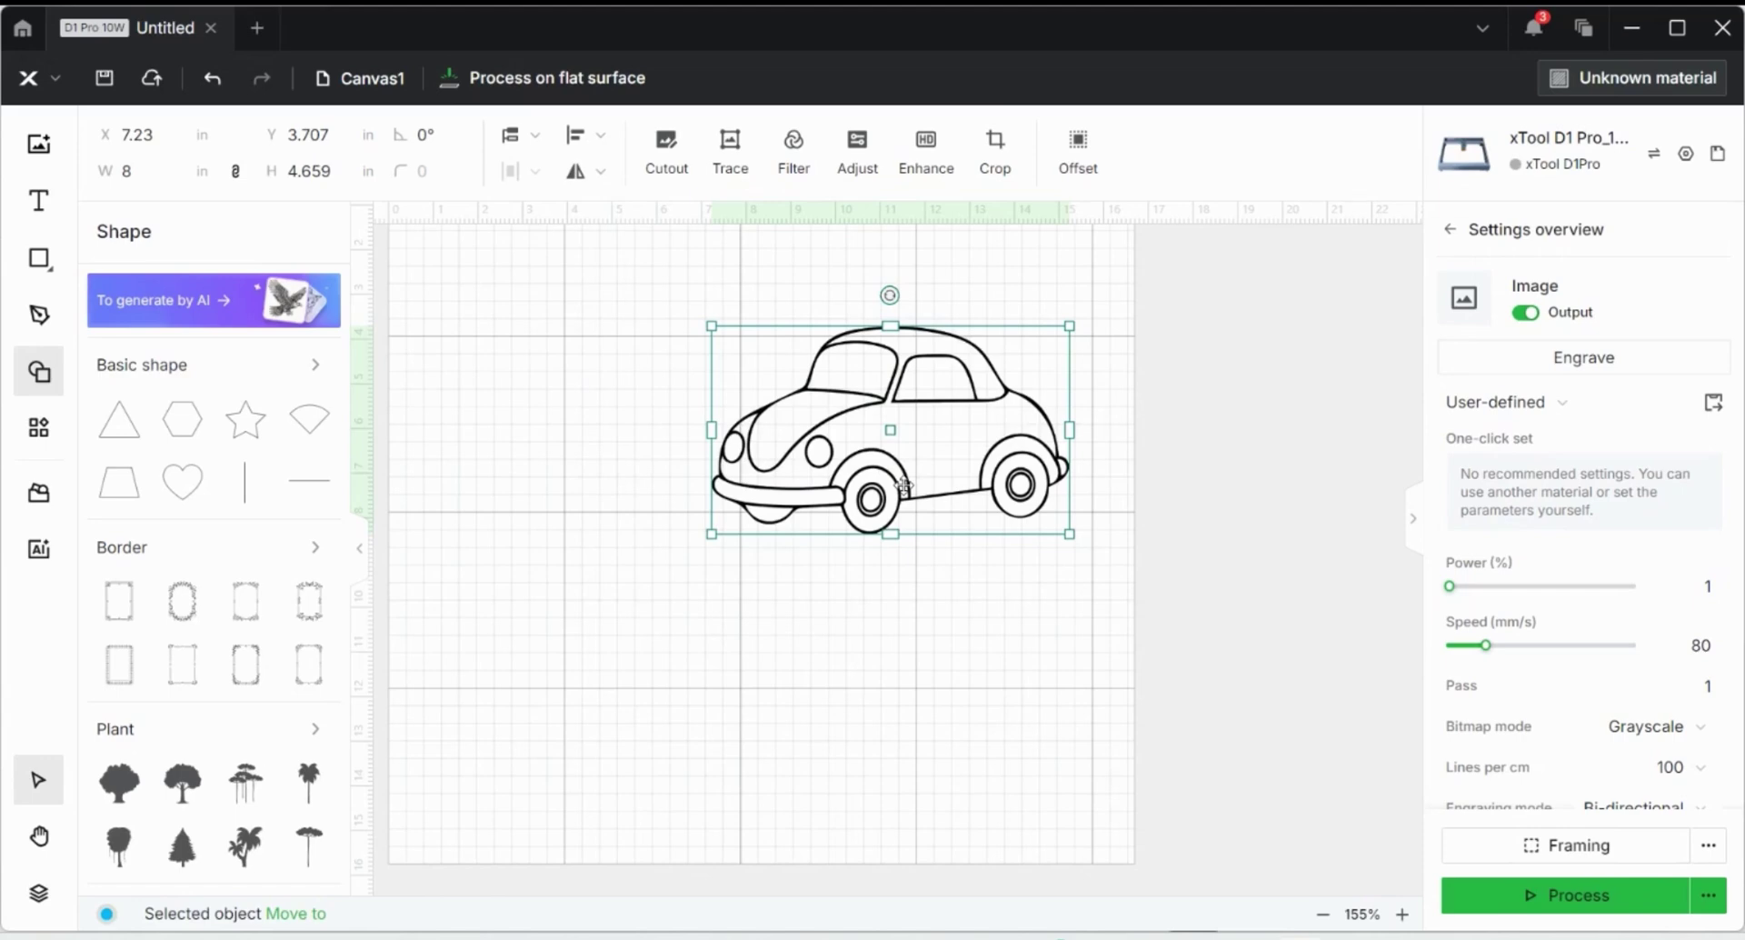
{"action": "left_click", "coordinate": [747, 178]}
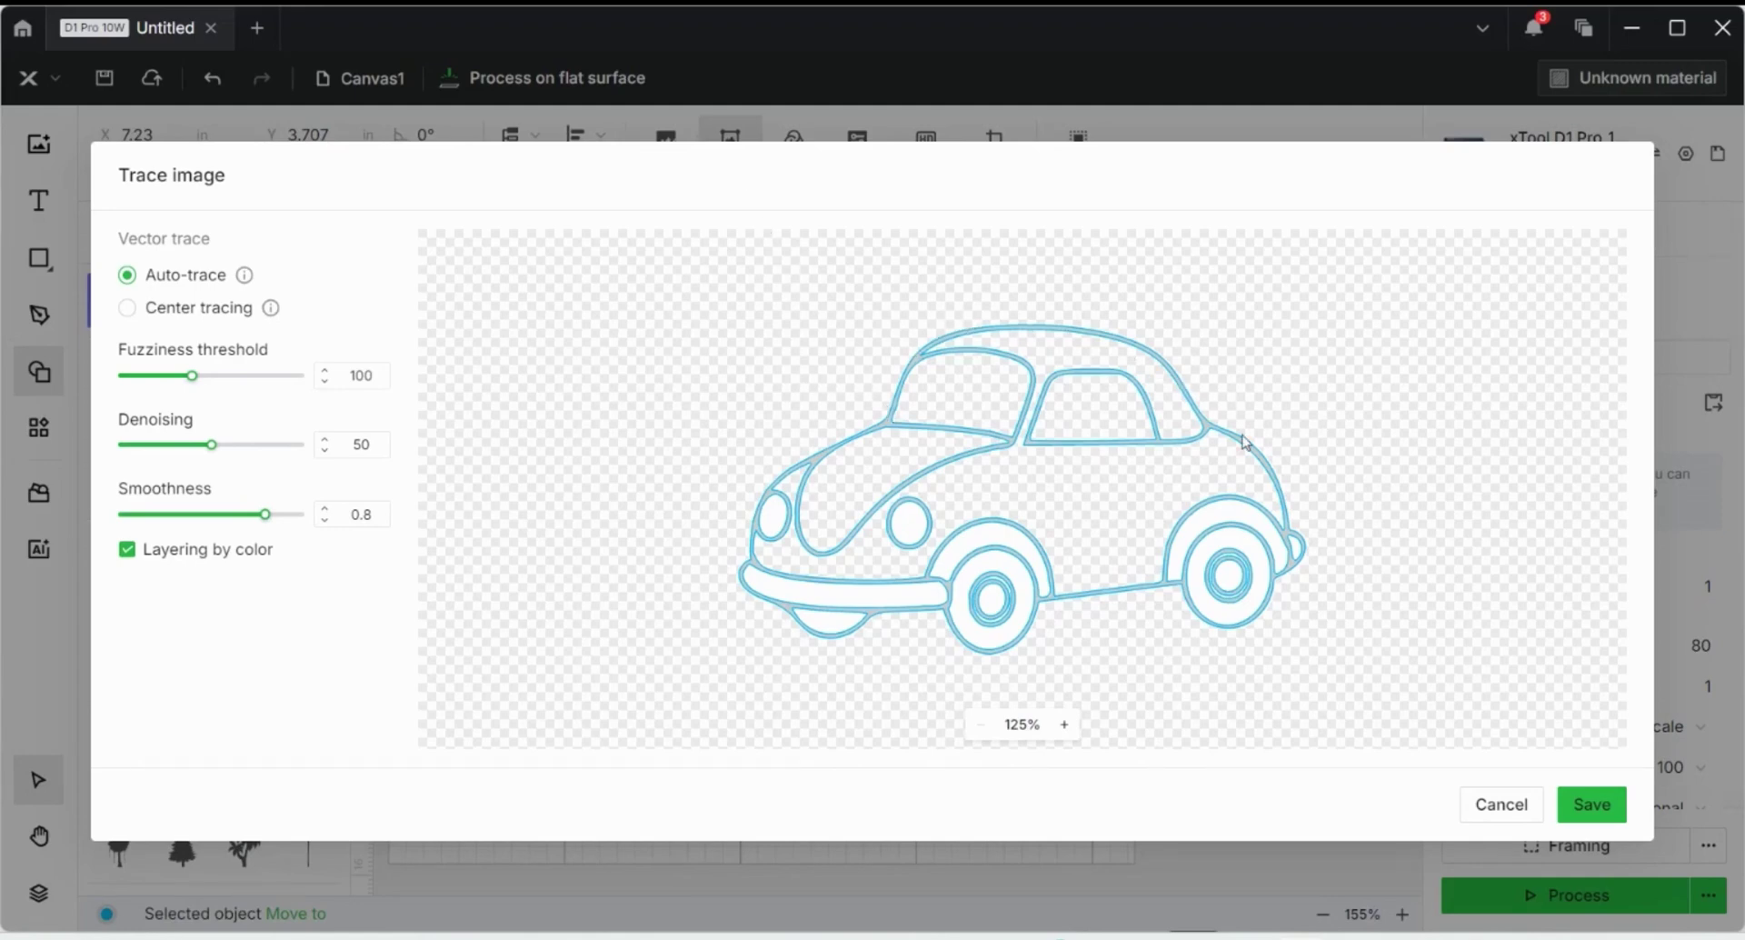
{"action": "left_click", "coordinate": [1601, 819]}
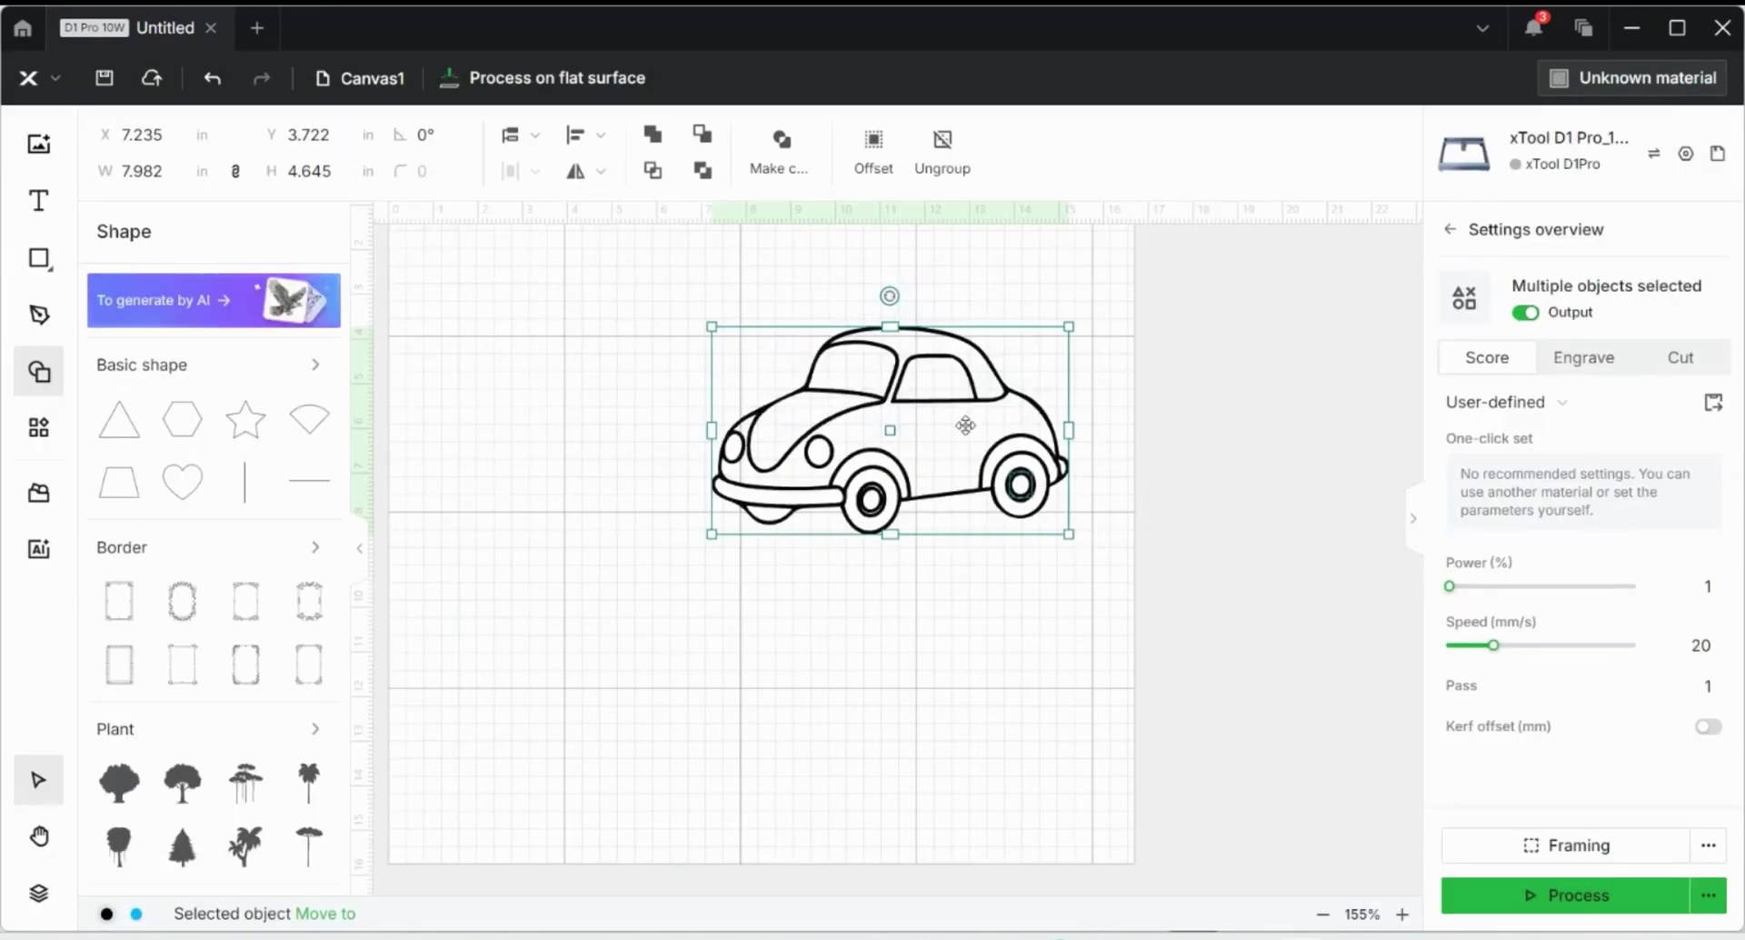
{"action": "mouse_move", "coordinate": [966, 421]}
{"action": "left_mouse_down"}
{"action": "mouse_move", "coordinate": [988, 558]}
{"action": "mouse_move", "coordinate": [967, 692]}
{"action": "left_mouse_up"}
Check the traced car's Engrave and Cut settings, then select the original car.
{"action": "left_click", "coordinate": [1563, 361]}
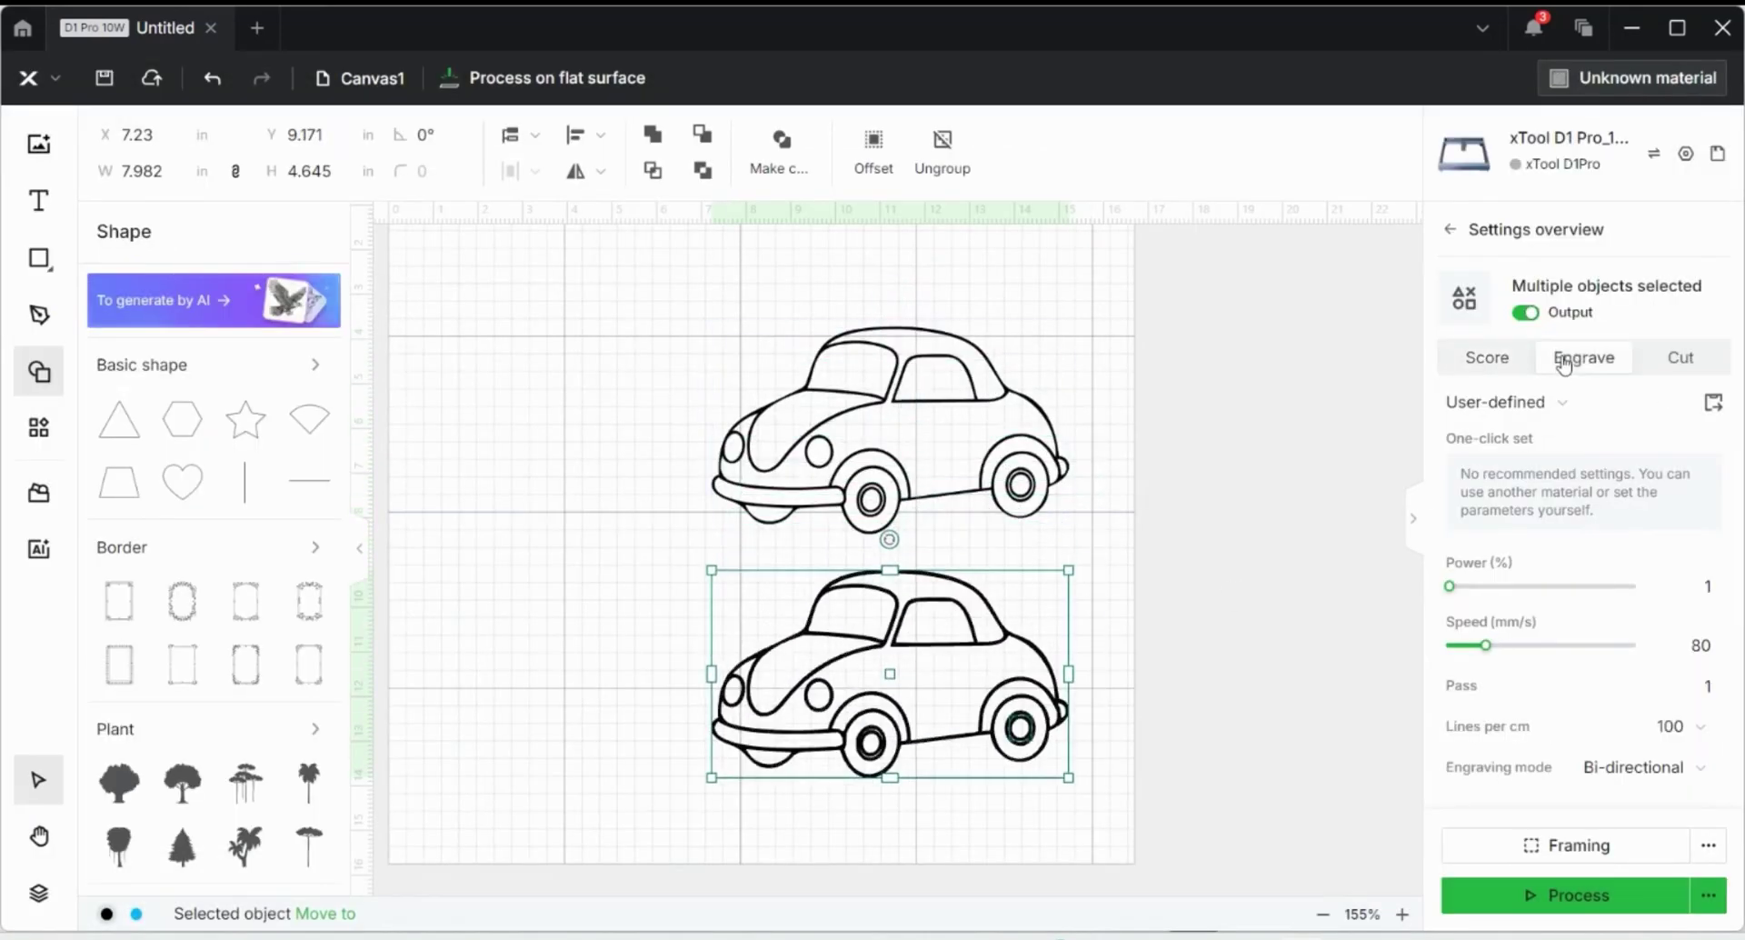
{"action": "left_click", "coordinate": [1693, 373]}
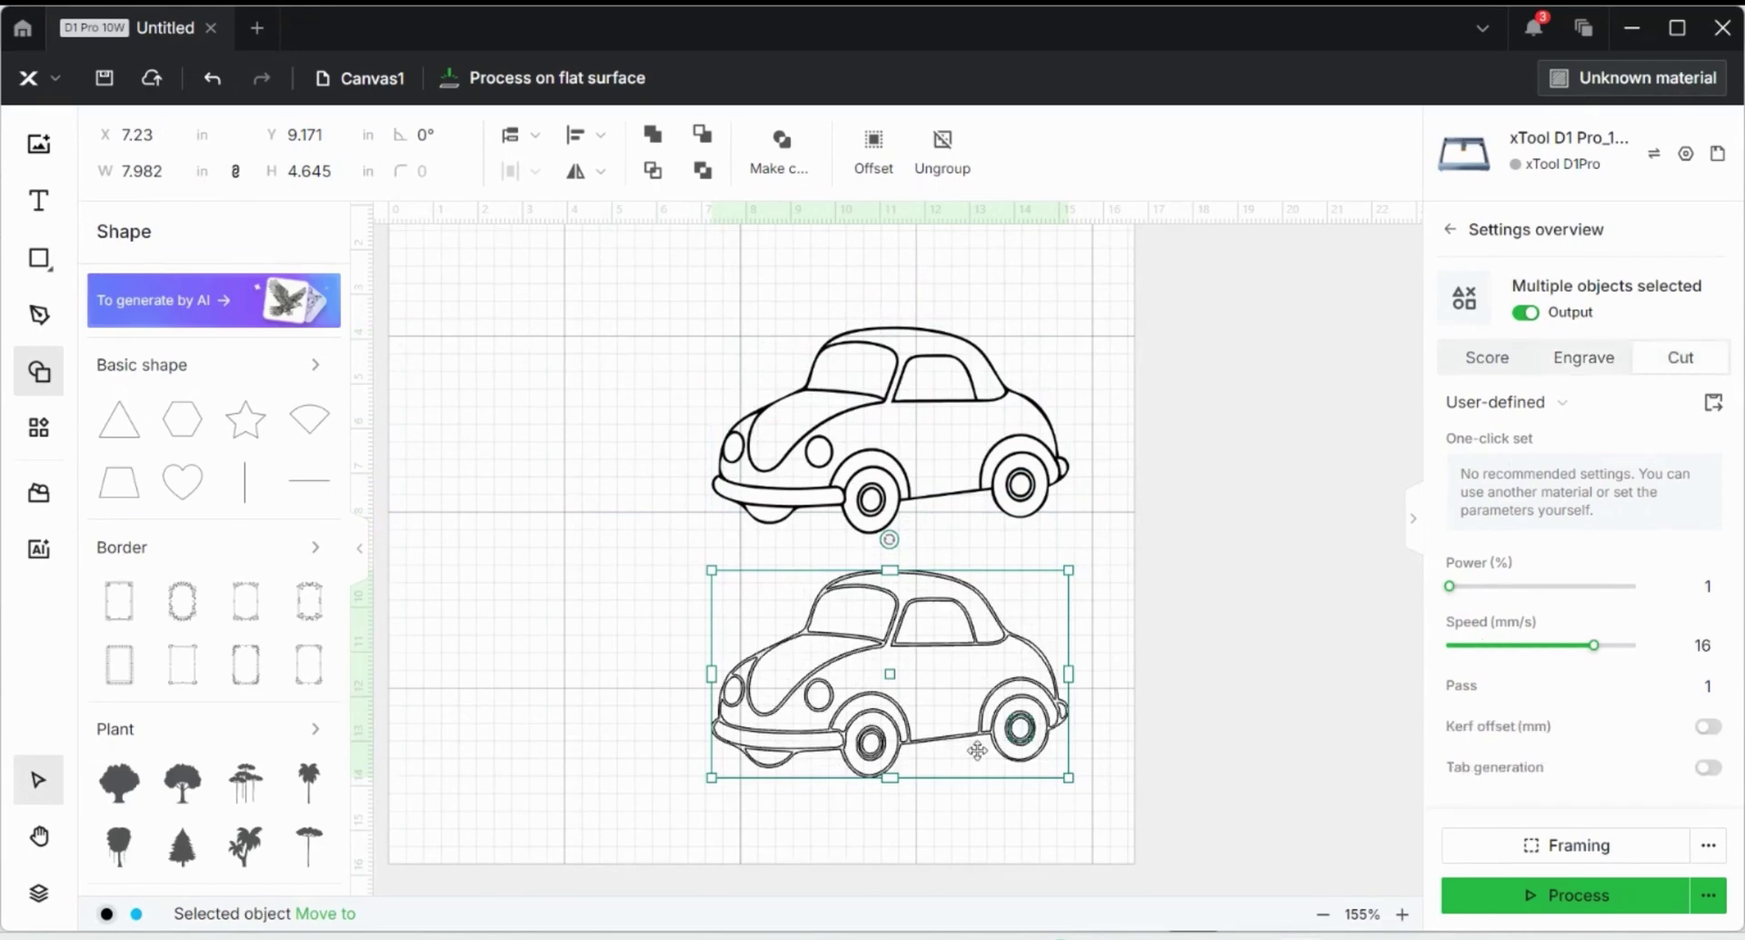
{"action": "left_click_drag", "start_coordinate": [614, 309], "coordinate": [1039, 469]}
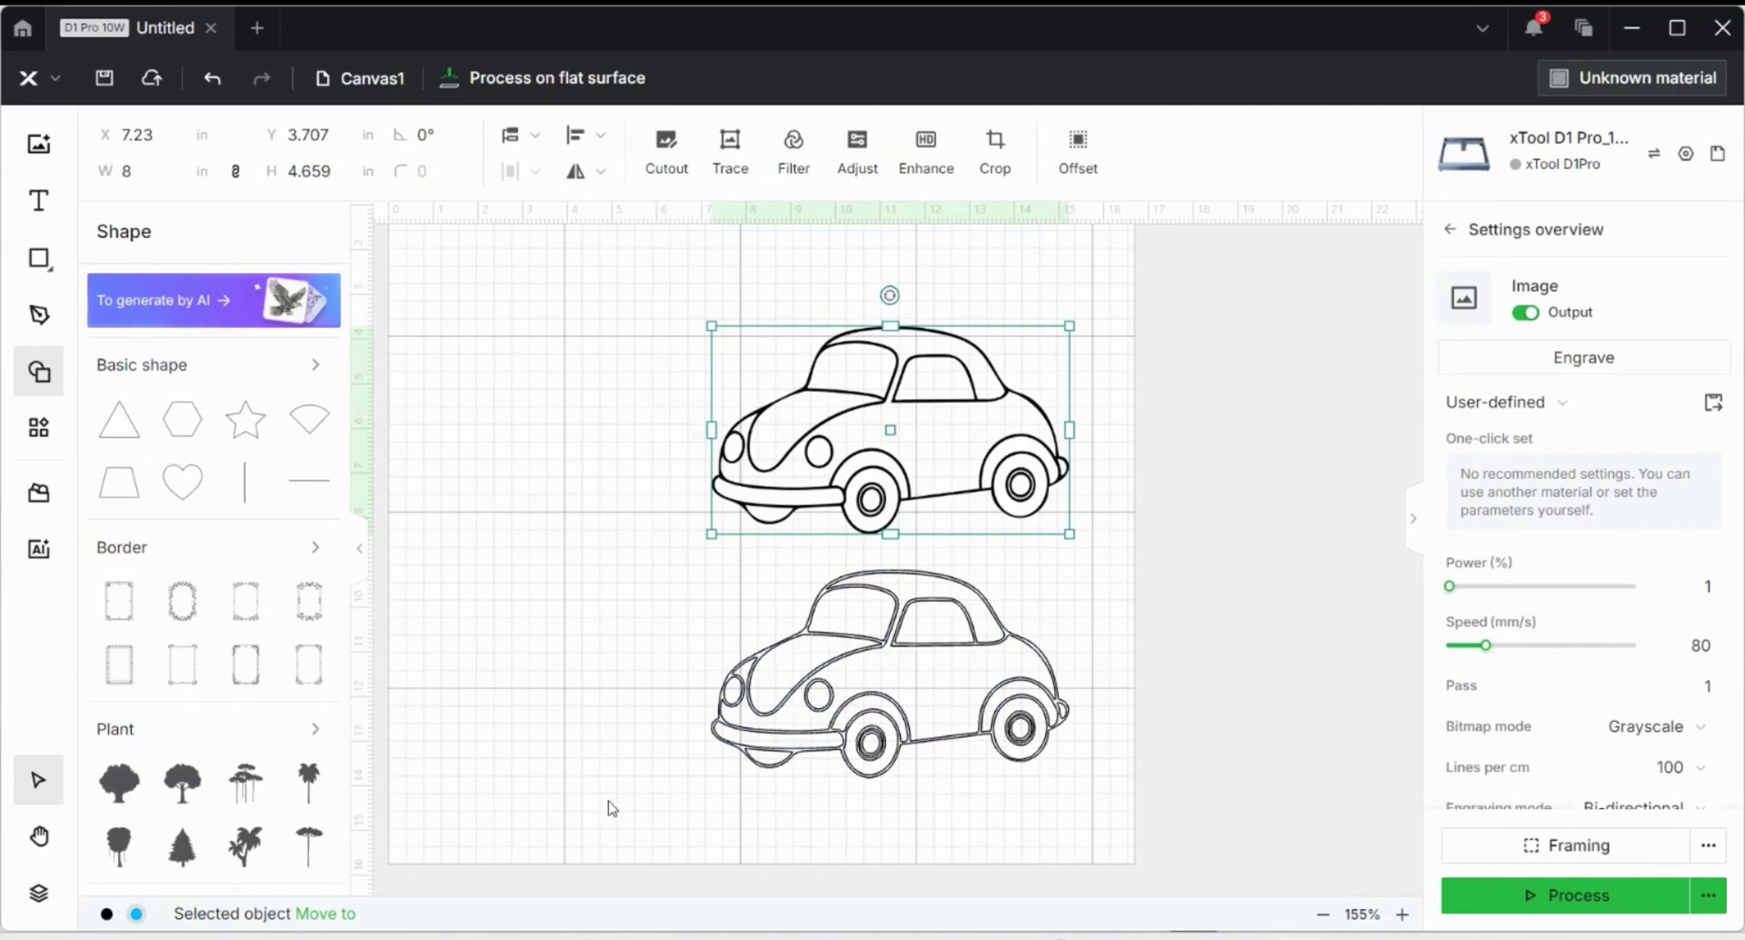
Undo the traced copy and create a default outer offset outline below the car.
{"action": "key", "text": "ctrl+z"}
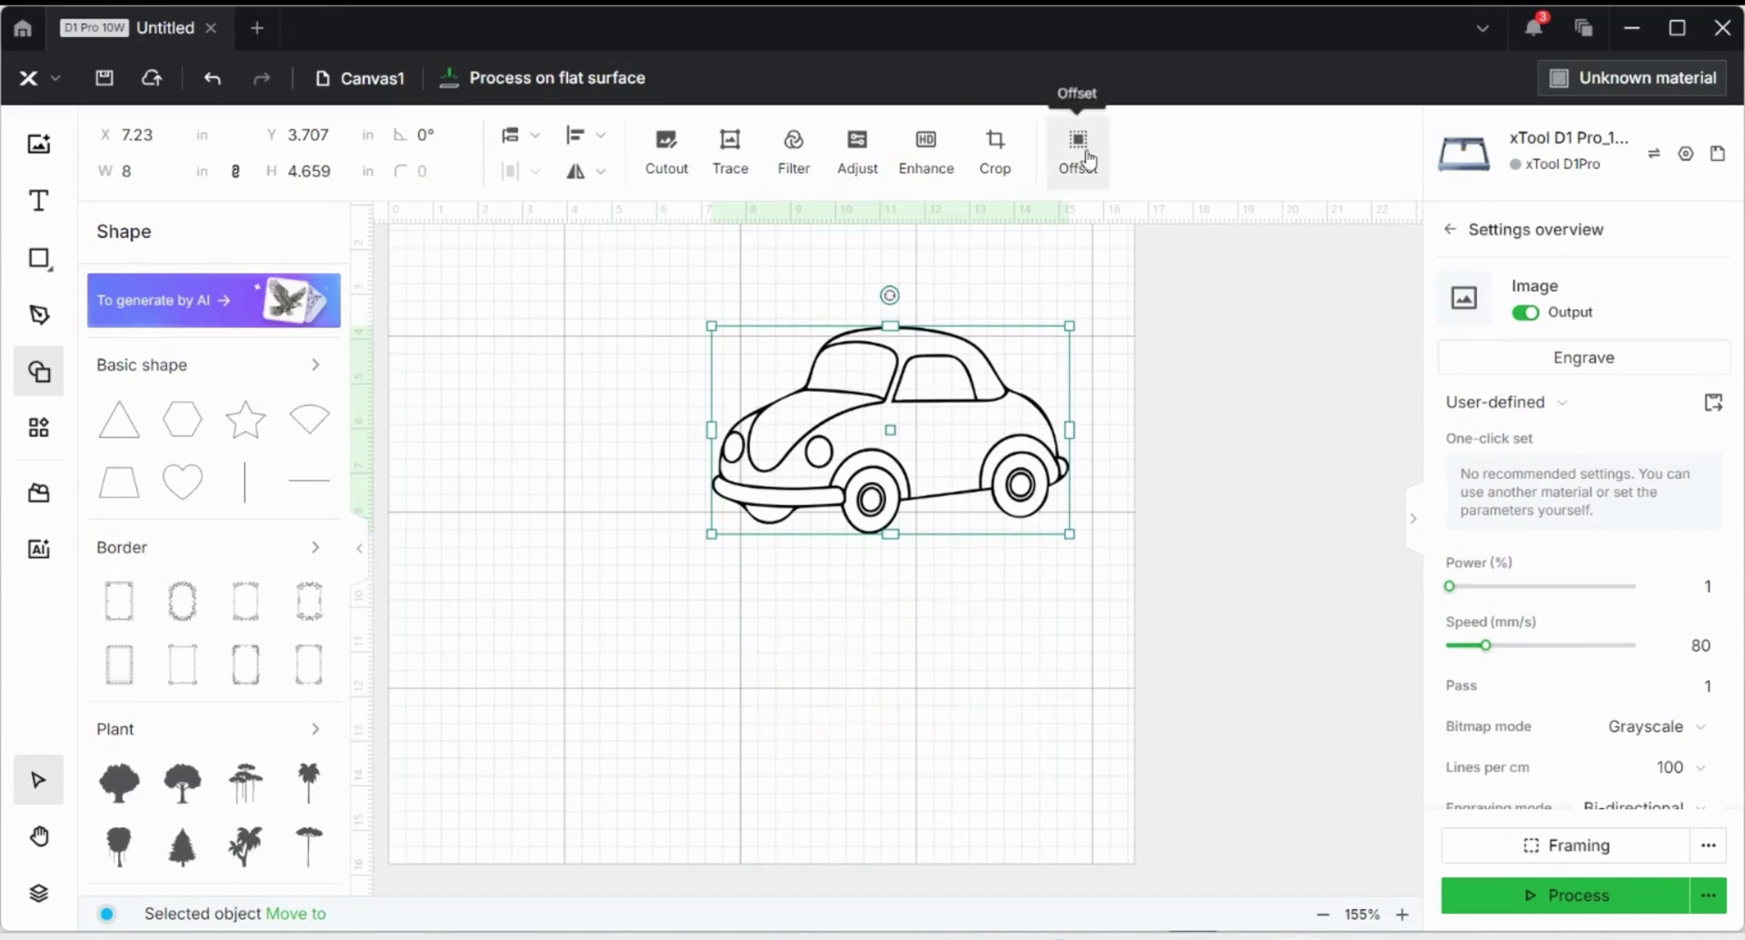
{"action": "left_click", "coordinate": [1078, 145]}
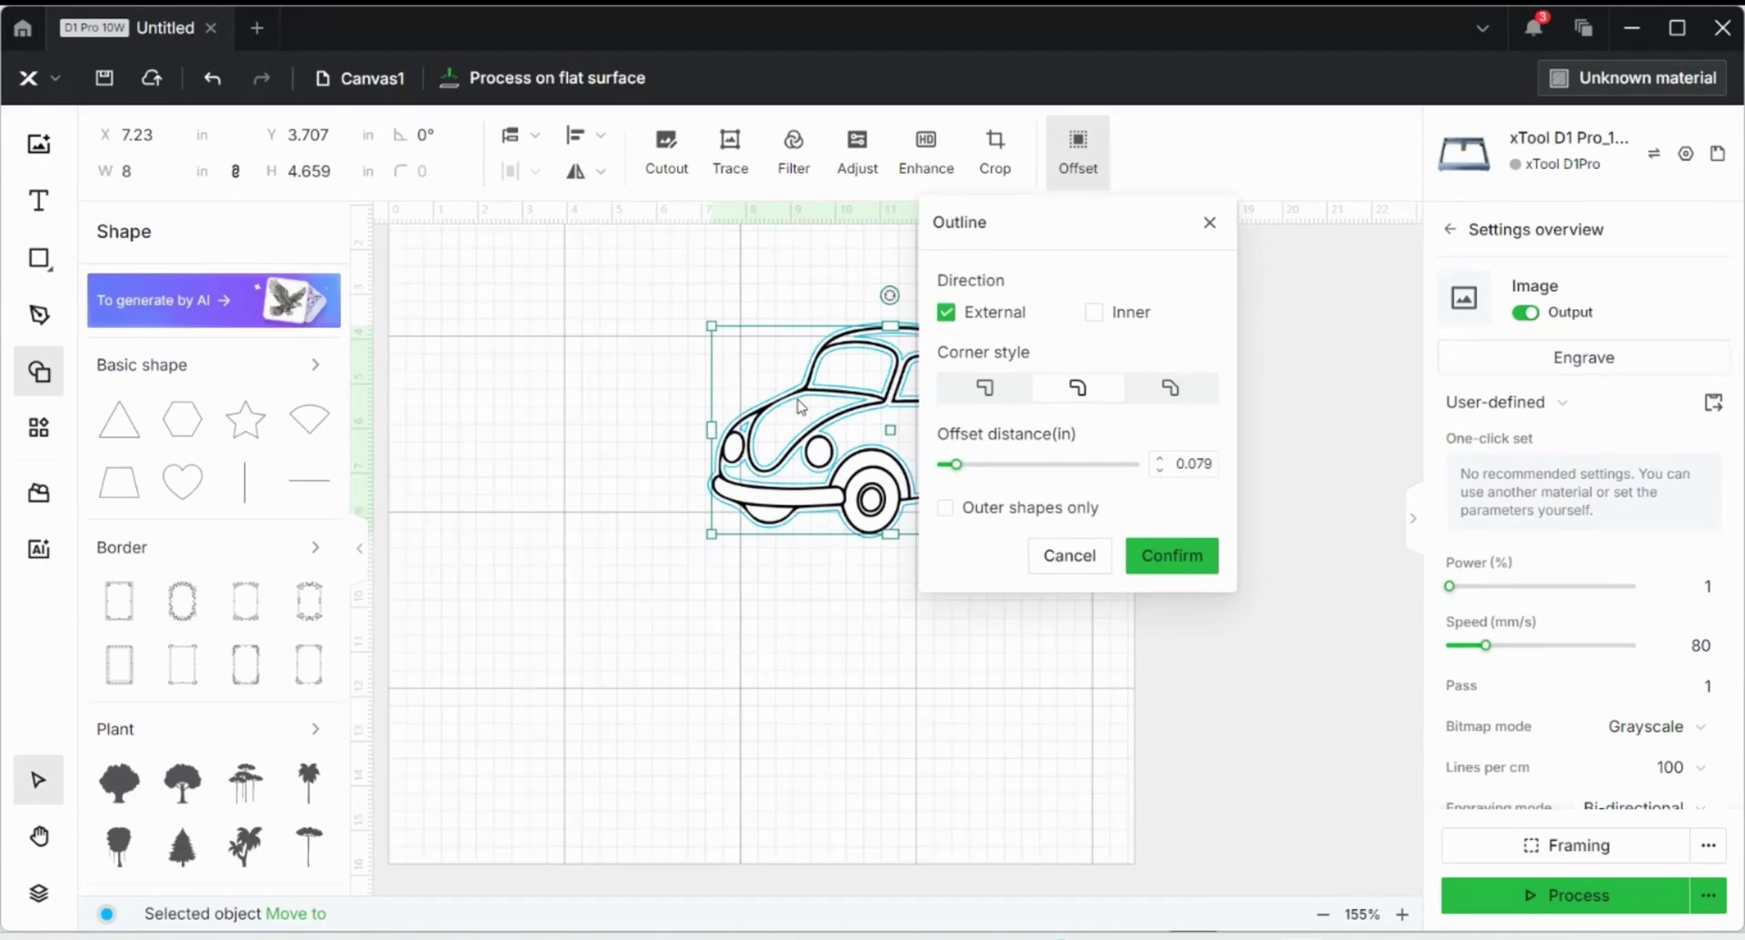
{"action": "left_click", "coordinate": [1167, 571]}
{"action": "left_click_drag", "start_coordinate": [935, 436], "coordinate": [923, 690]}
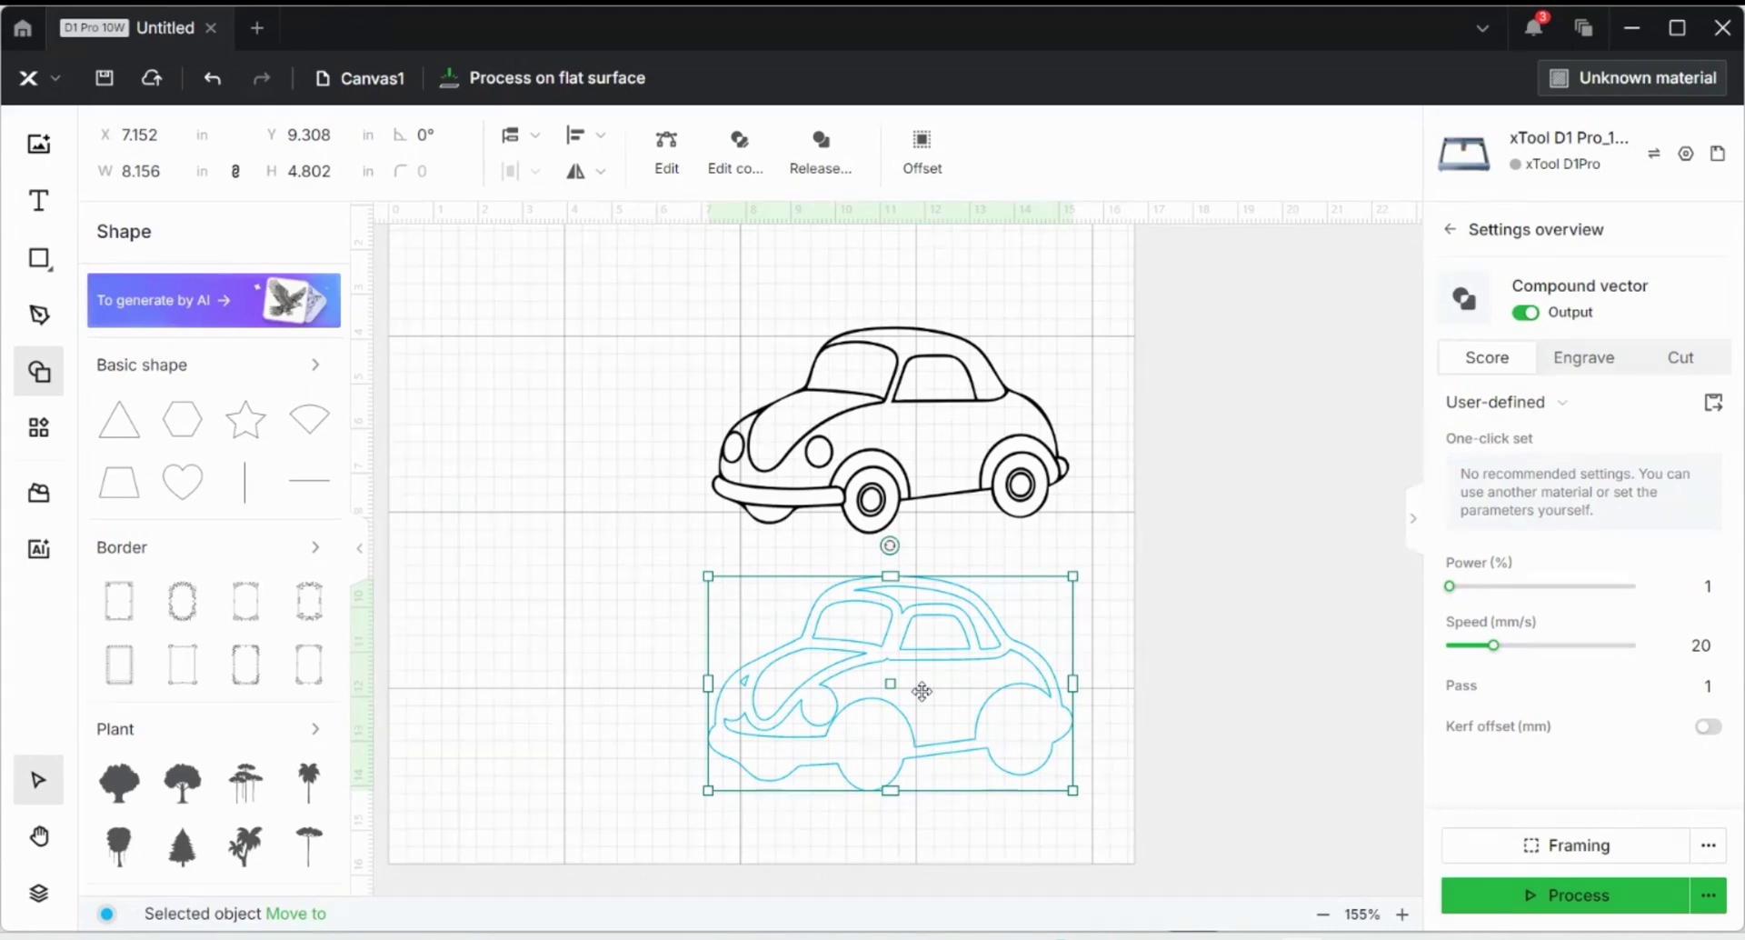
Delete the cyan offset outline, leaving the black car image selected.
{"action": "left_click_drag", "start_coordinate": [663, 323], "coordinate": [889, 503]}
{"action": "left_click_drag", "start_coordinate": [623, 615], "coordinate": [898, 706]}
{"action": "key", "text": "Delete"}
{"action": "left_click_drag", "start_coordinate": [576, 243], "coordinate": [1019, 516]}
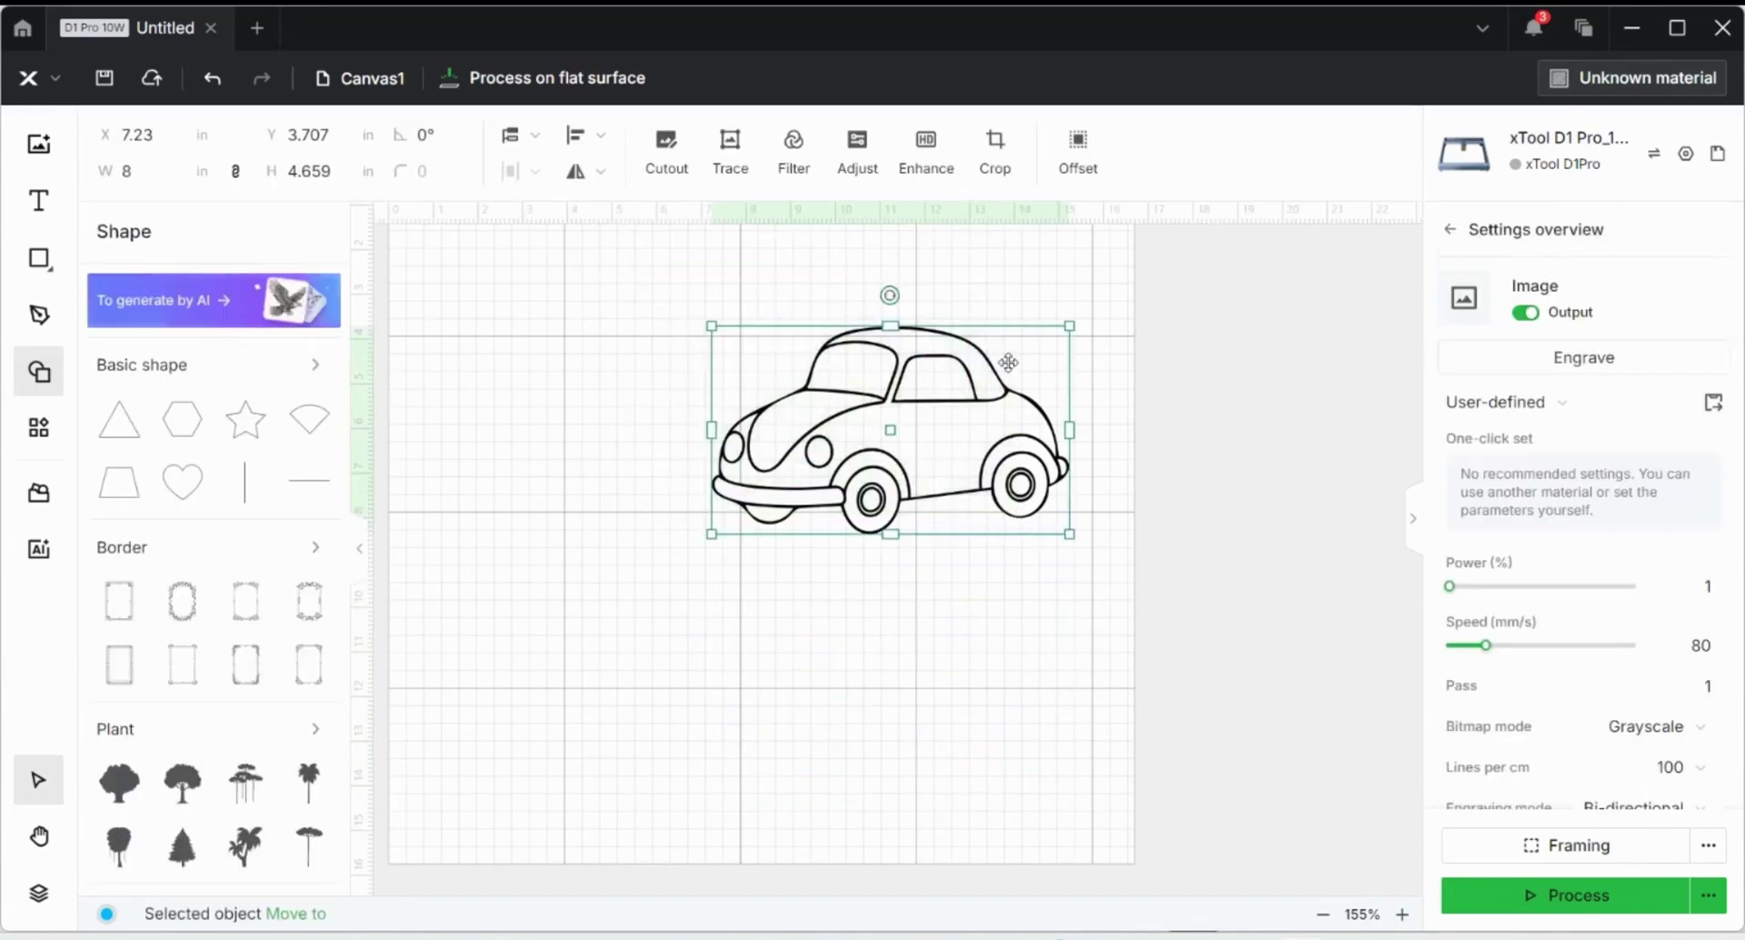
Offset the car outward by 0.16 in with outer shapes only, and place the outline below the car.
{"action": "left_click", "coordinate": [1090, 174]}
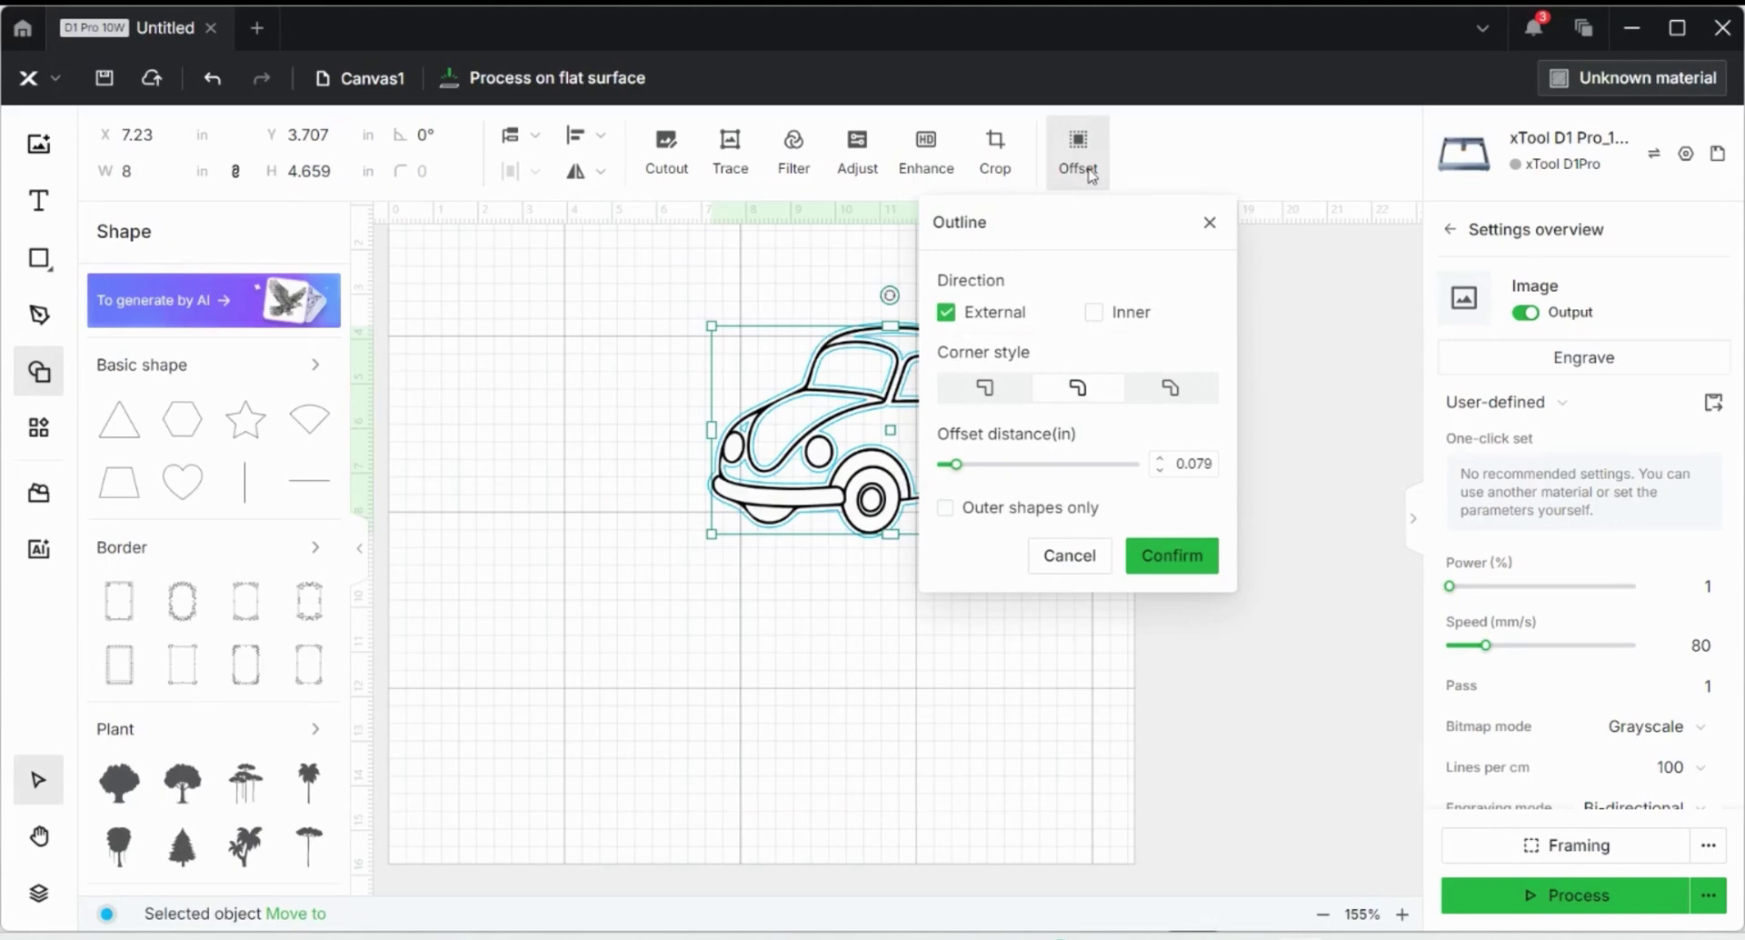
{"action": "left_click", "coordinate": [945, 509]}
{"action": "left_click_drag", "start_coordinate": [956, 467], "coordinate": [988, 465]}
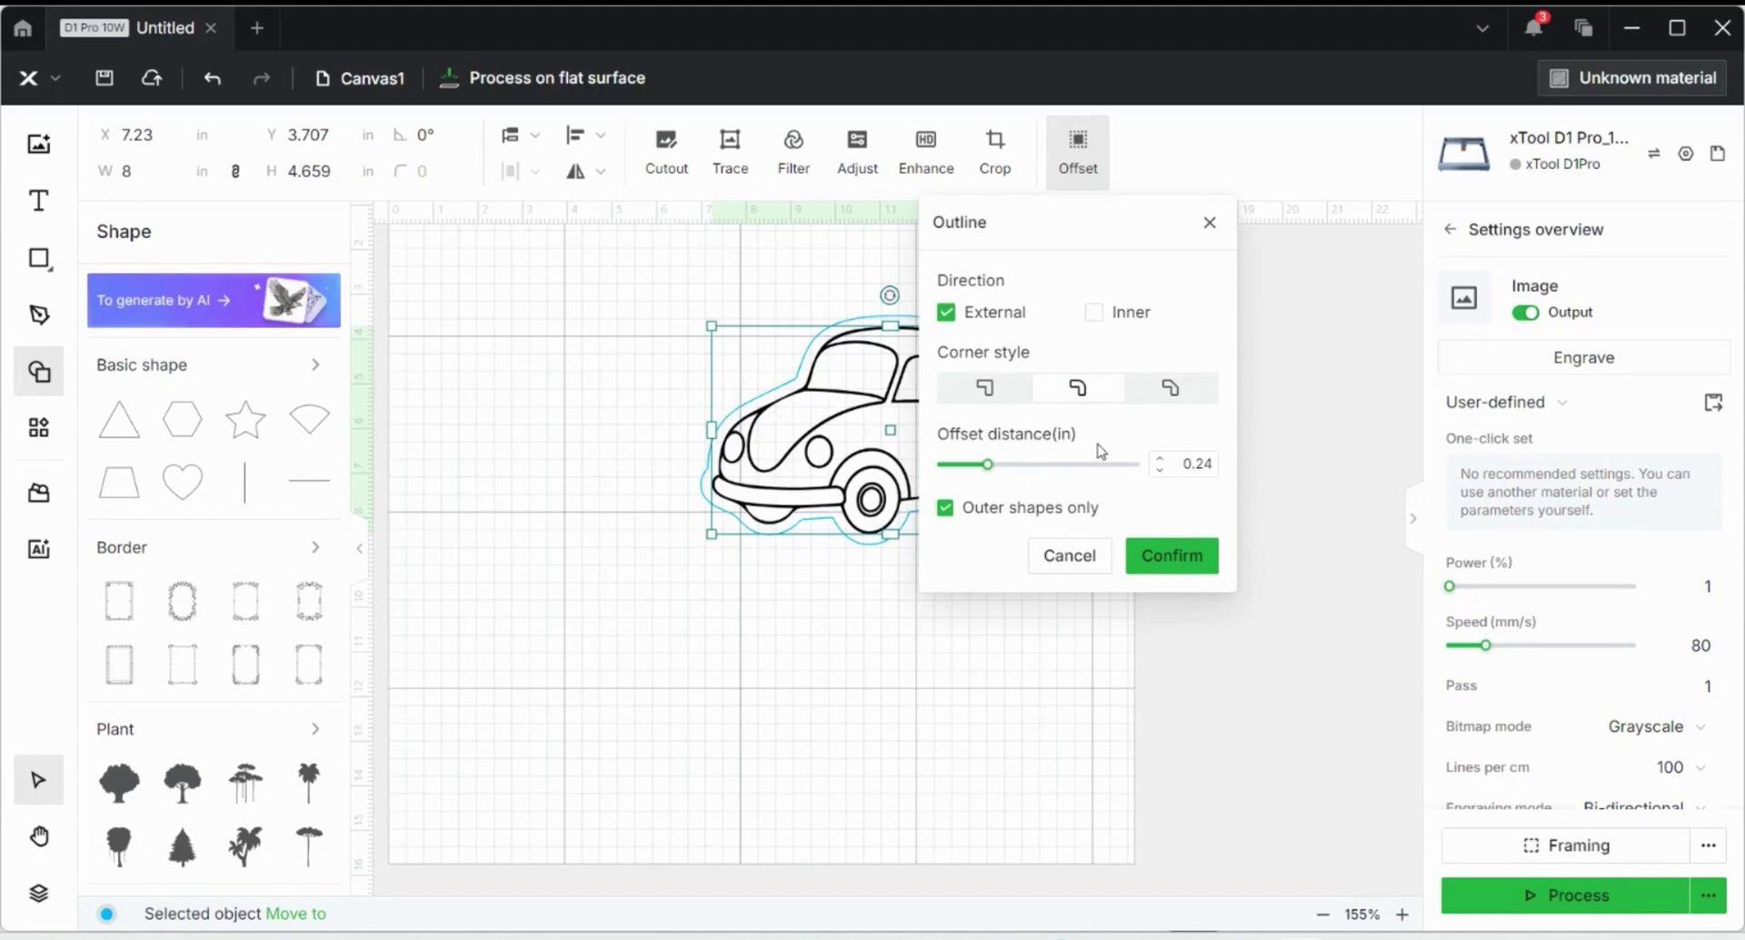
{"action": "mouse_move", "coordinate": [988, 466]}
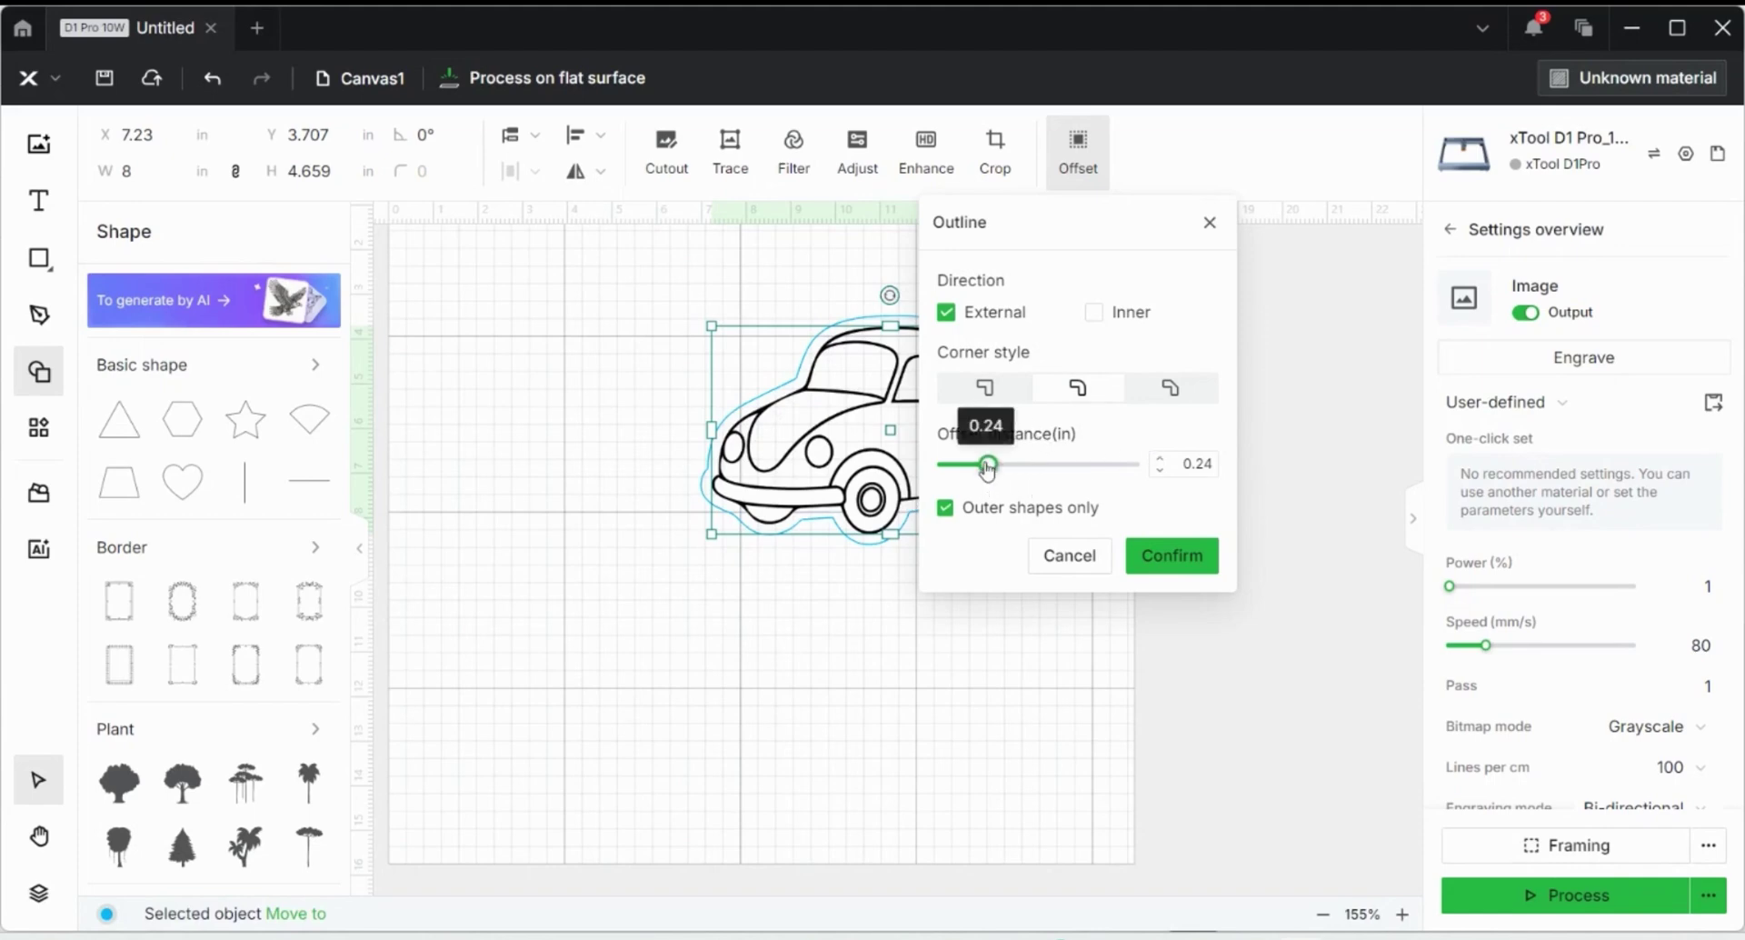
{"action": "left_click_drag", "start_coordinate": [988, 467], "coordinate": [971, 465]}
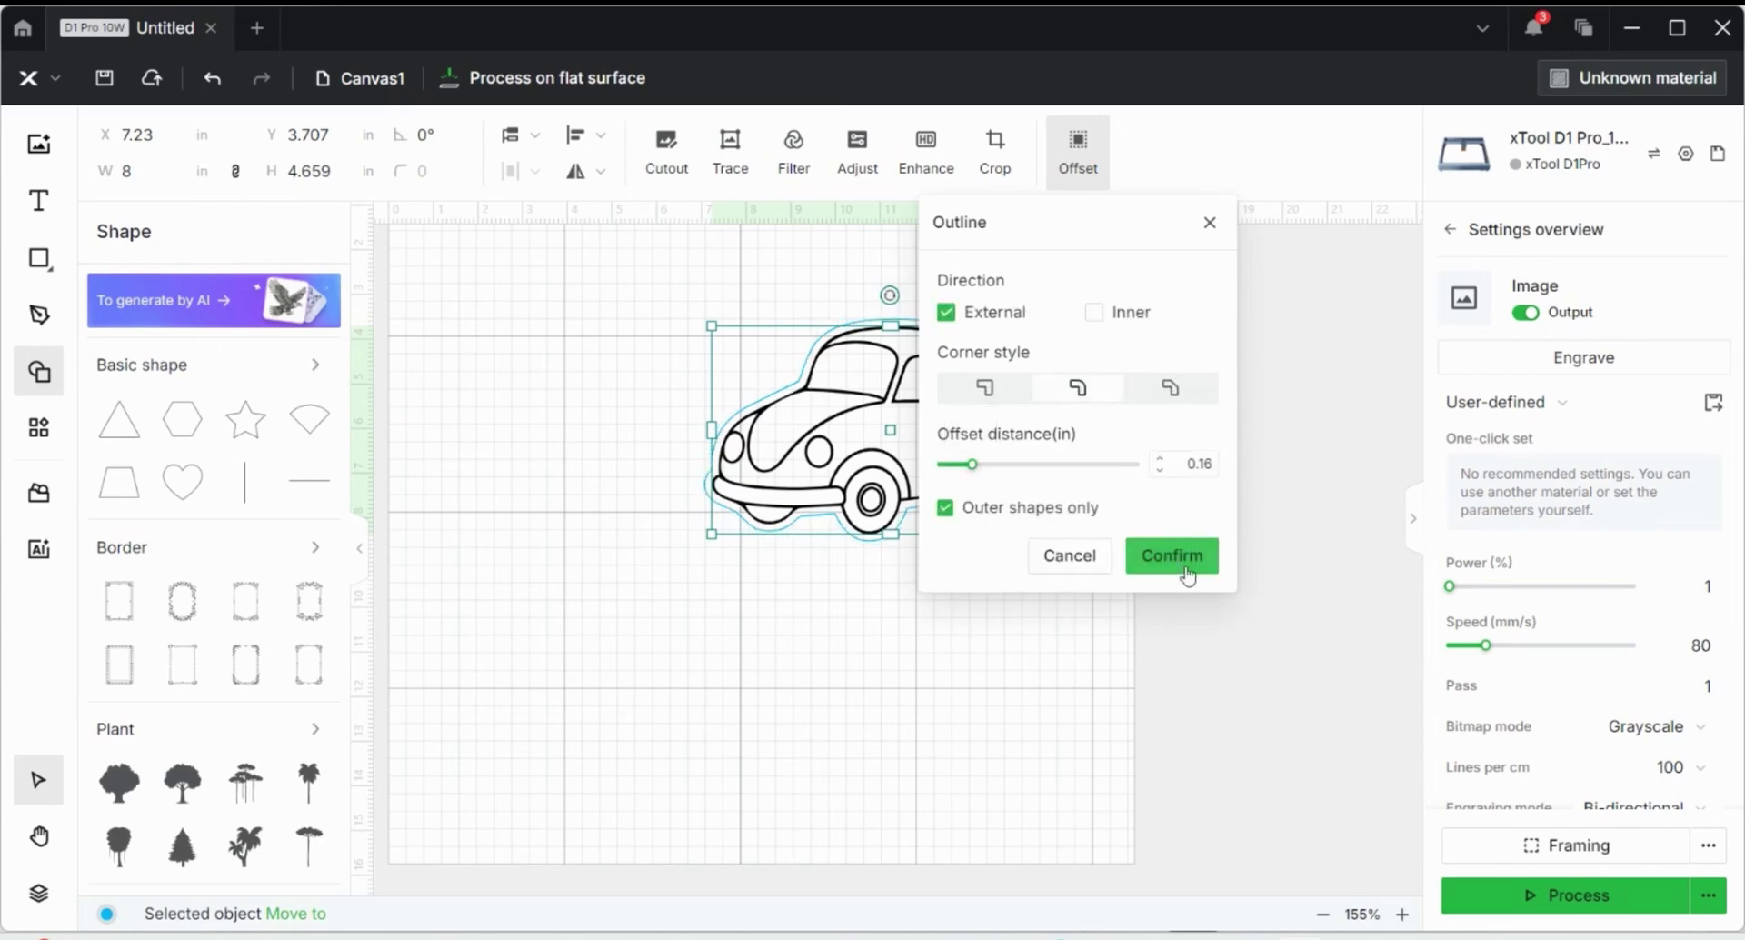
{"action": "left_click", "coordinate": [1186, 571]}
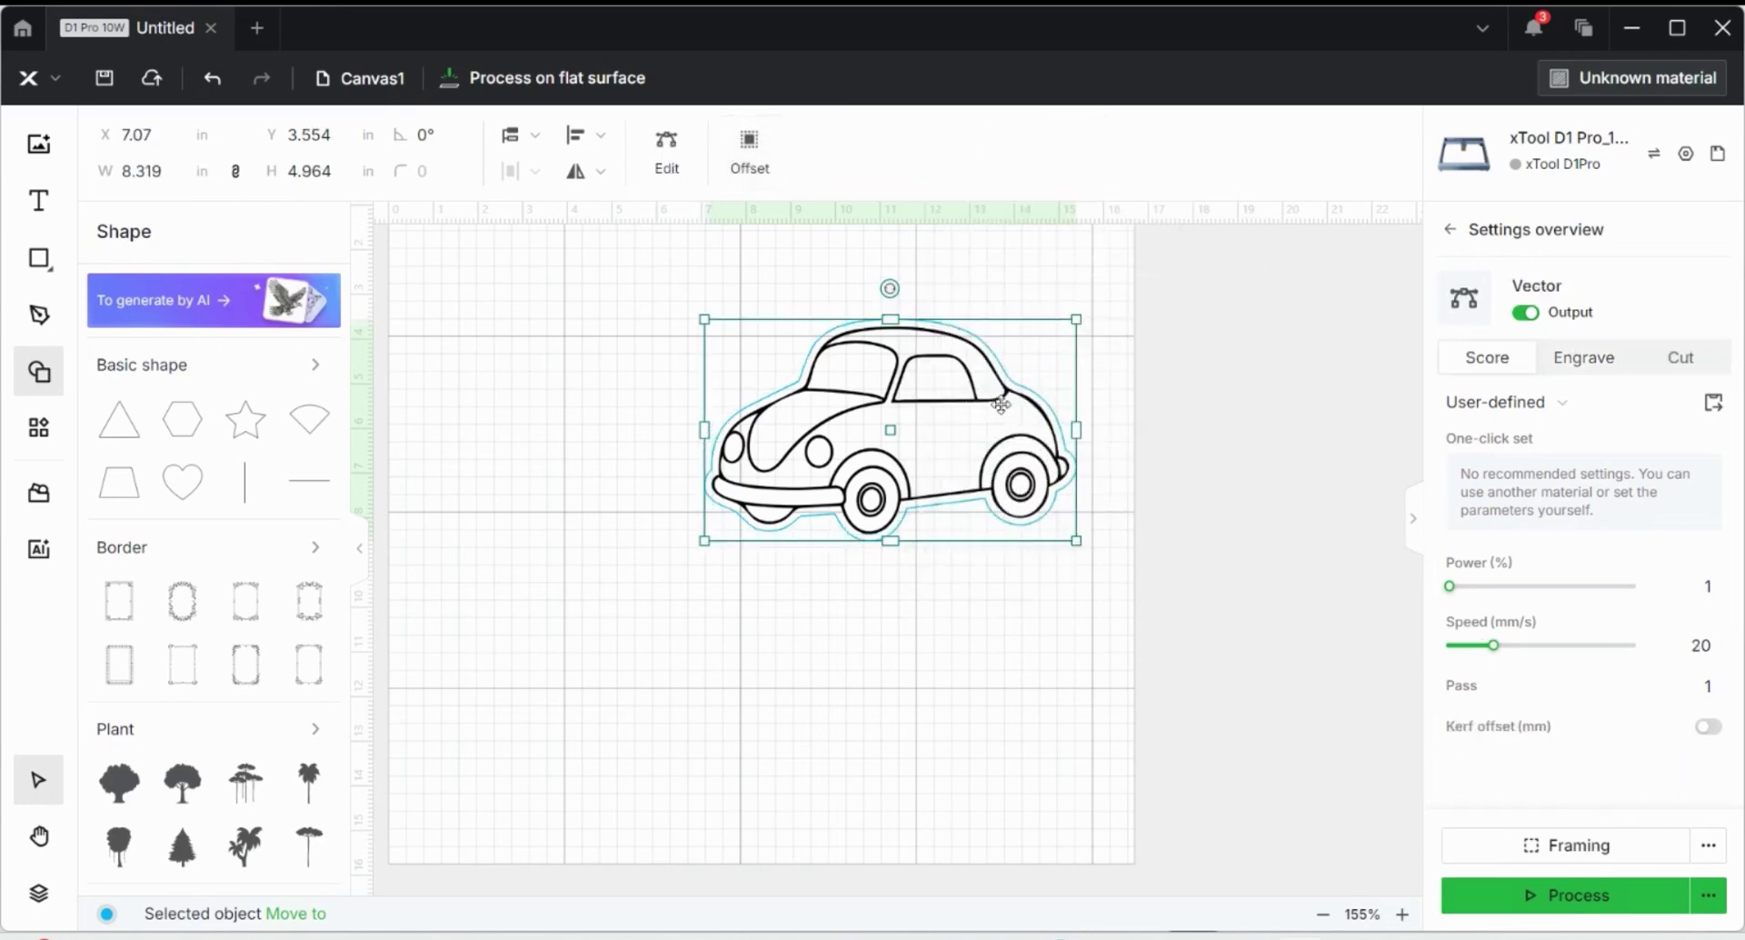
{"action": "left_click_drag", "start_coordinate": [986, 391], "coordinate": [985, 664]}
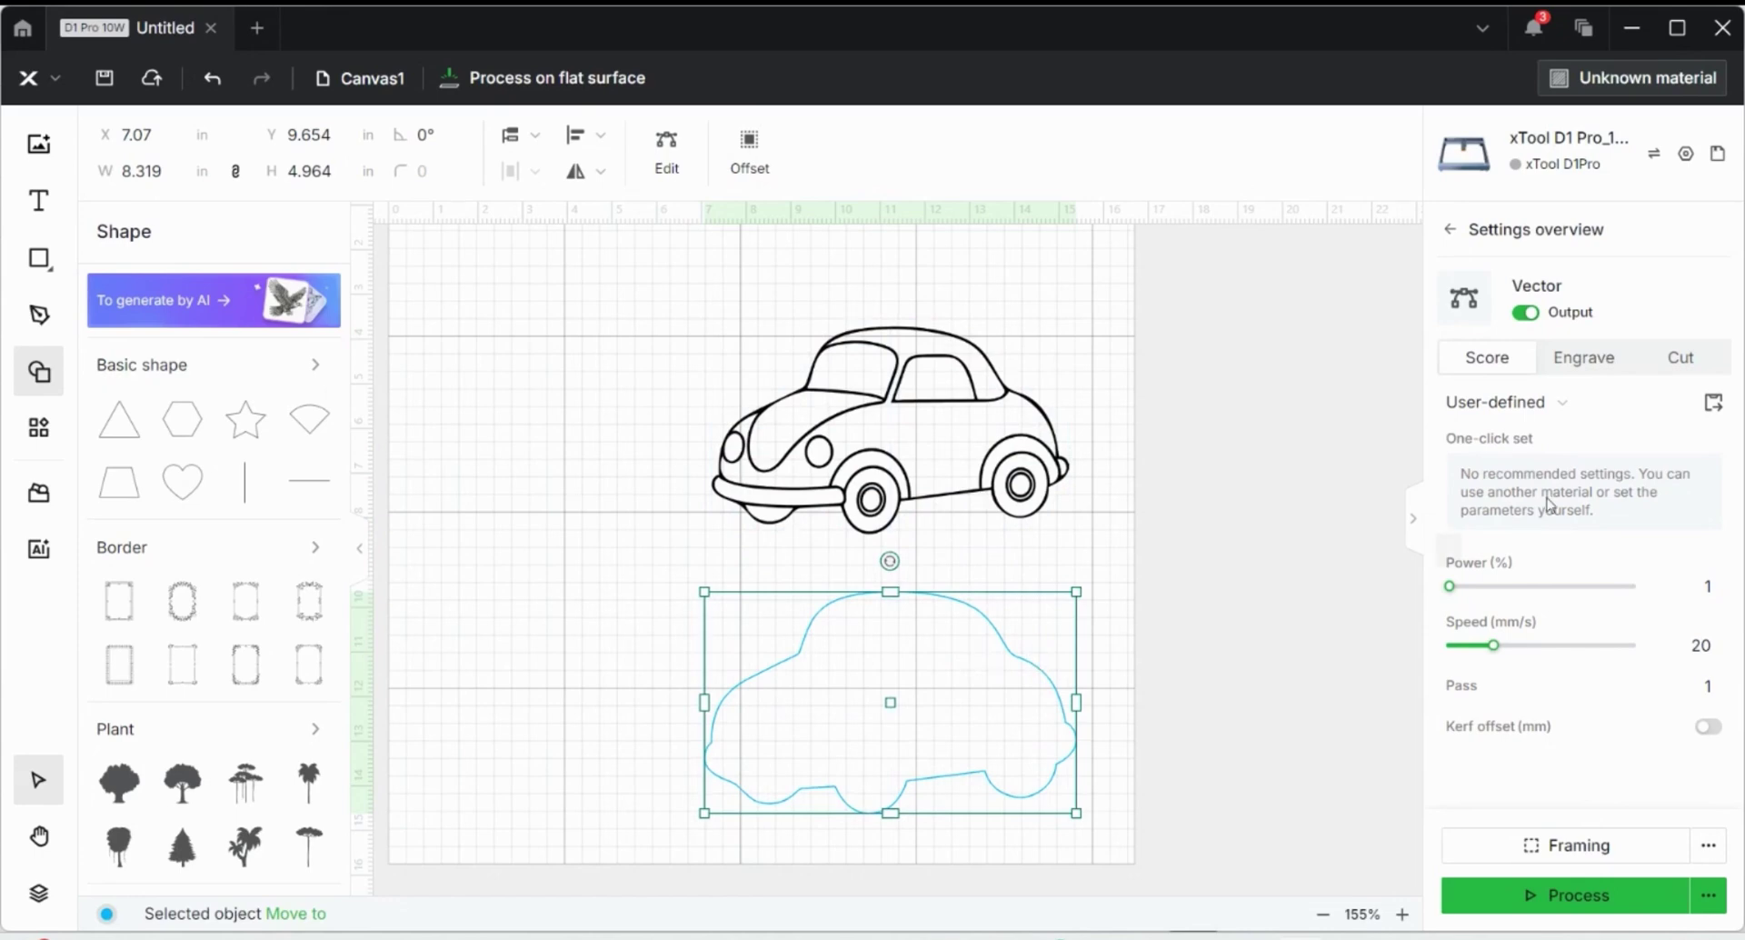
Switch the offset outline to Cut with power 100% and speed 7 mm/s.
{"action": "left_click", "coordinate": [1701, 362]}
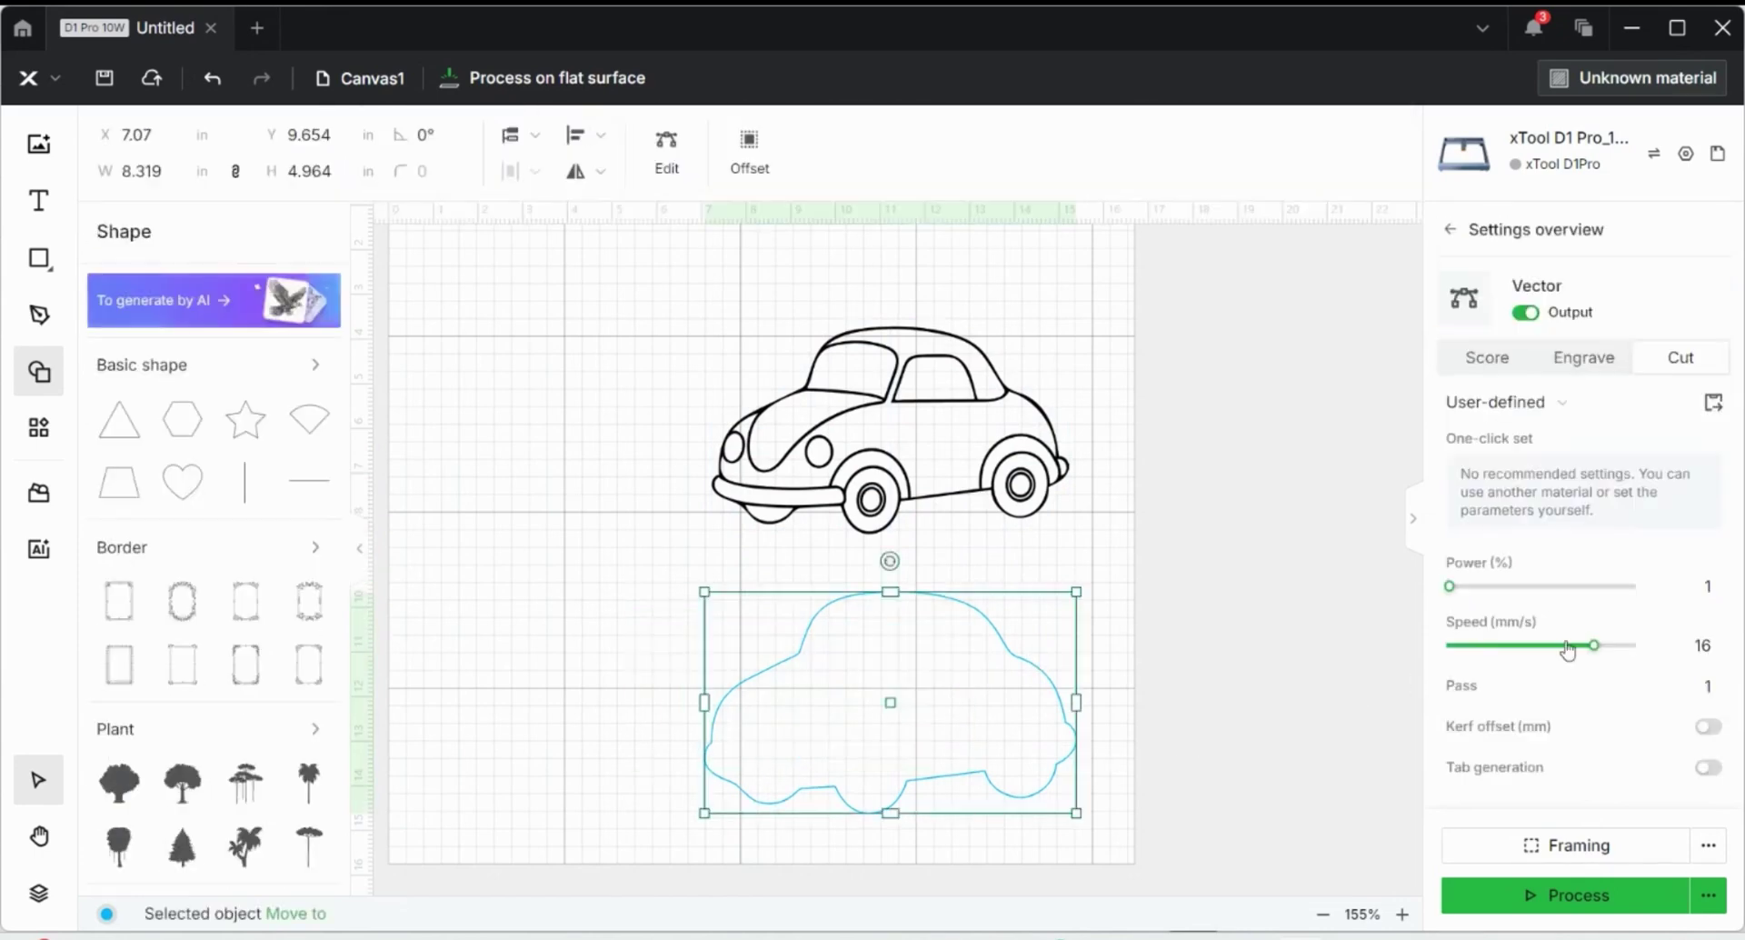
{"action": "left_click", "coordinate": [1713, 589]}
{"action": "type", "text": "00"}
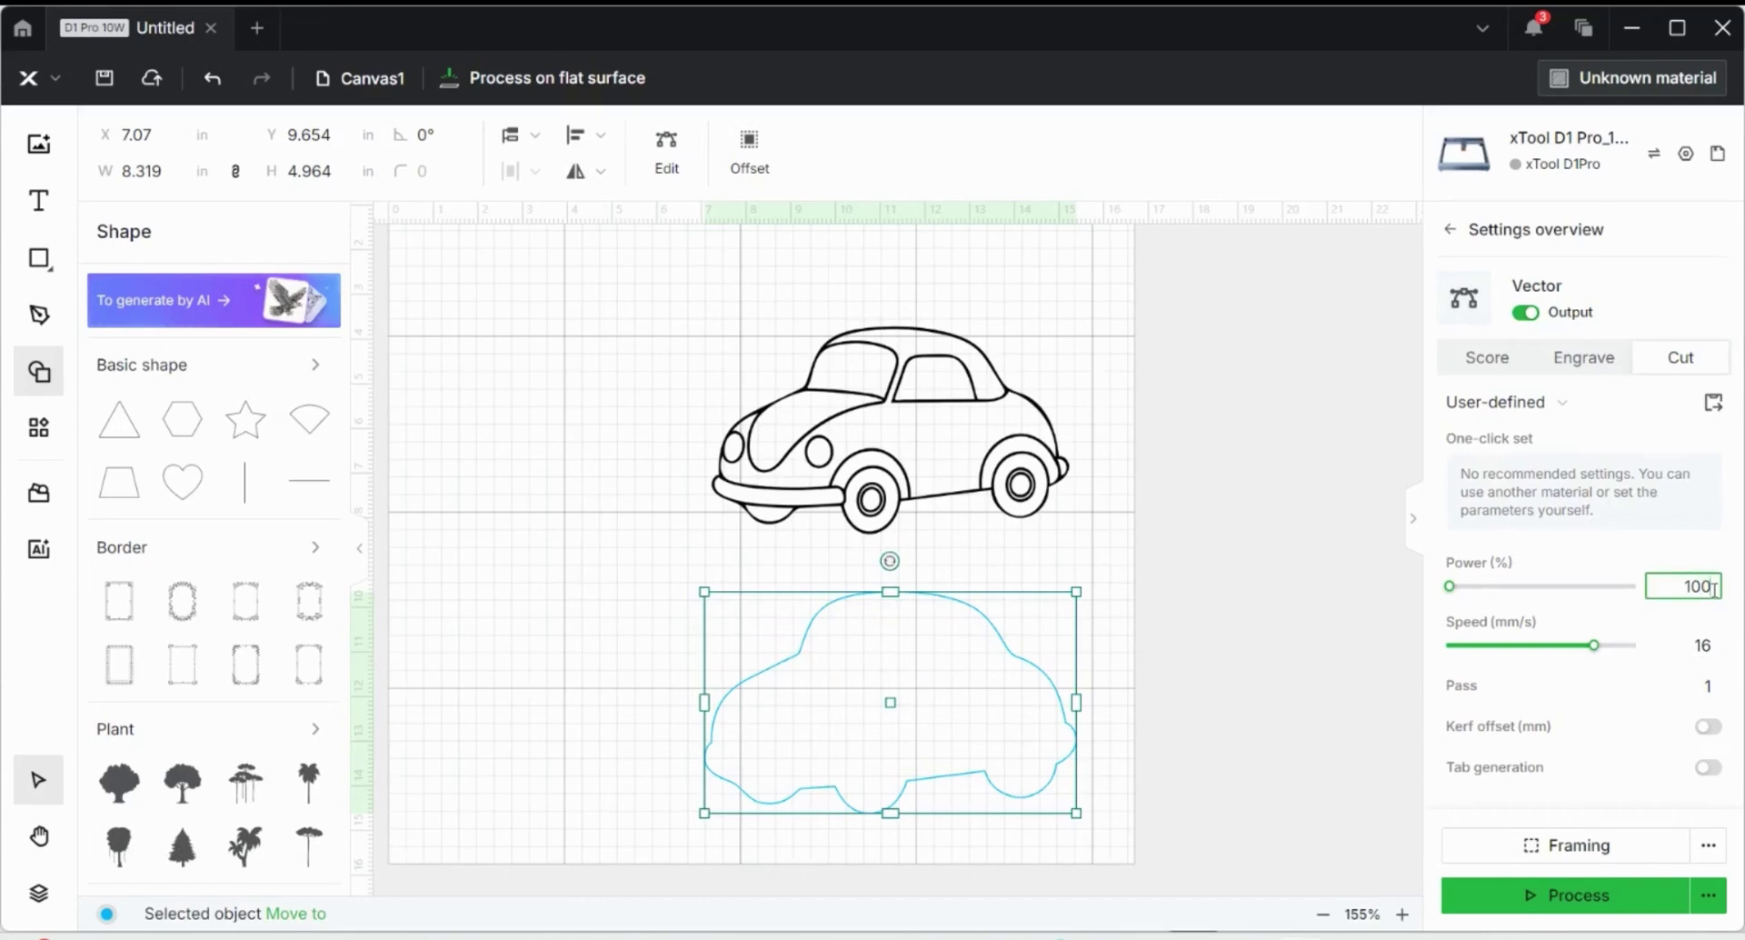
{"action": "left_click", "coordinate": [1706, 645]}
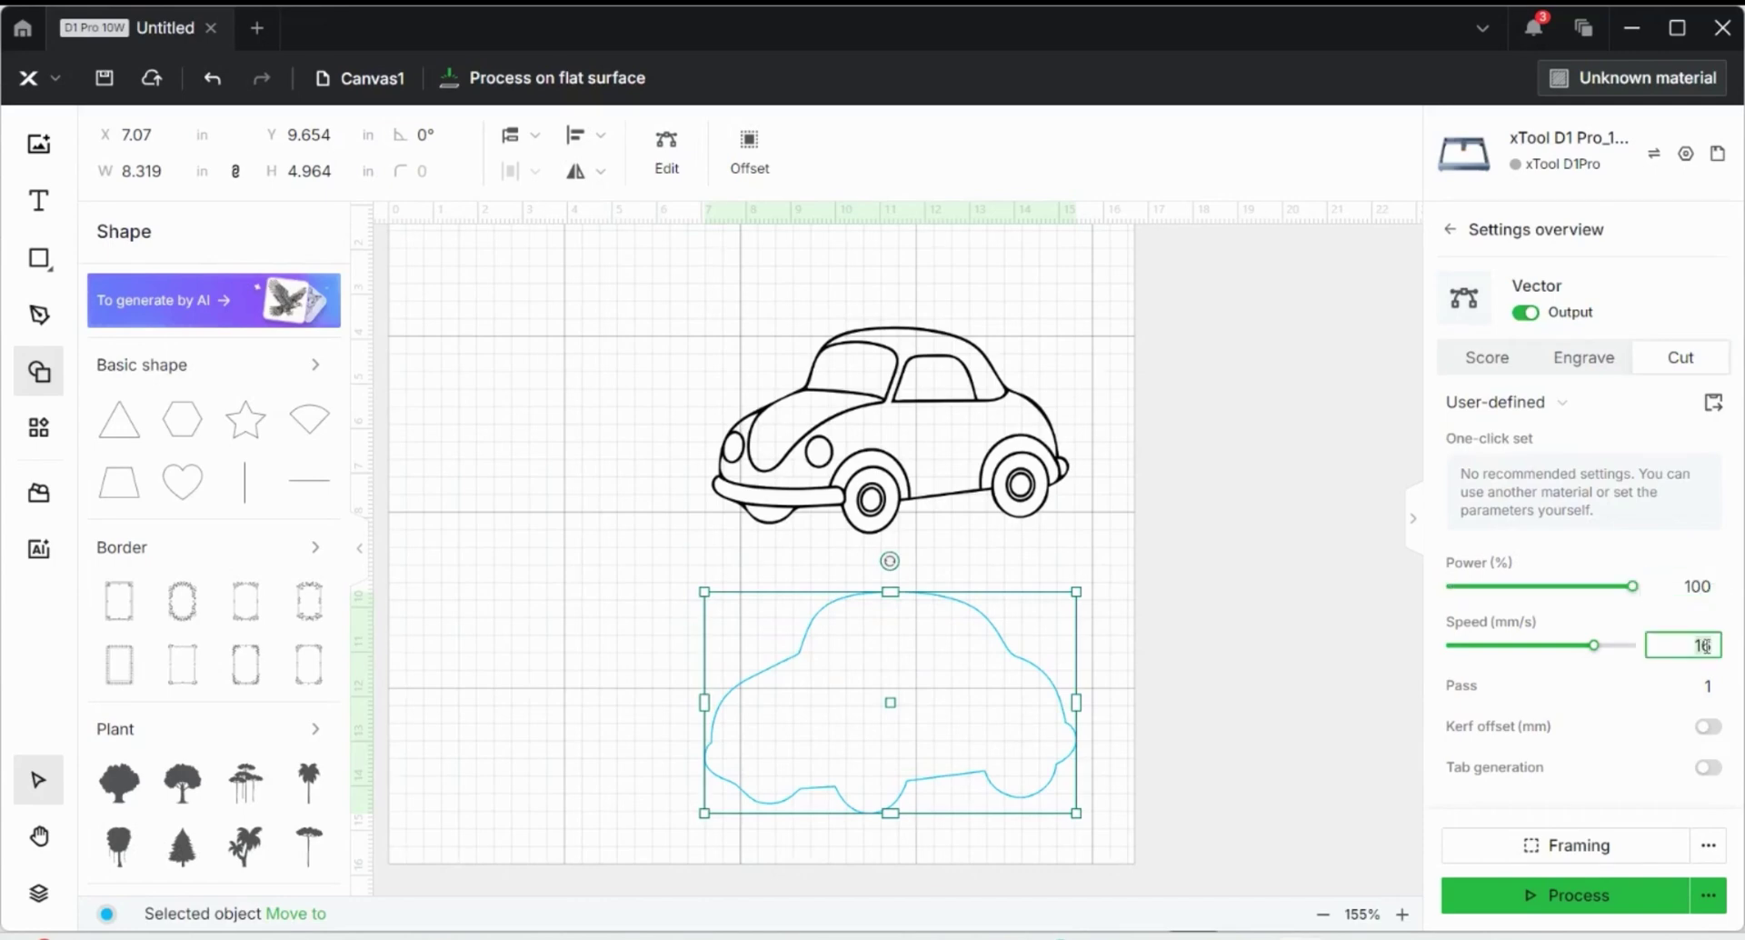
{"action": "key", "text": "BackSpace"}
{"action": "key", "text": "BackSpace"}
{"action": "type", "text": "7"}
{"action": "left_click", "coordinate": [1706, 684]}
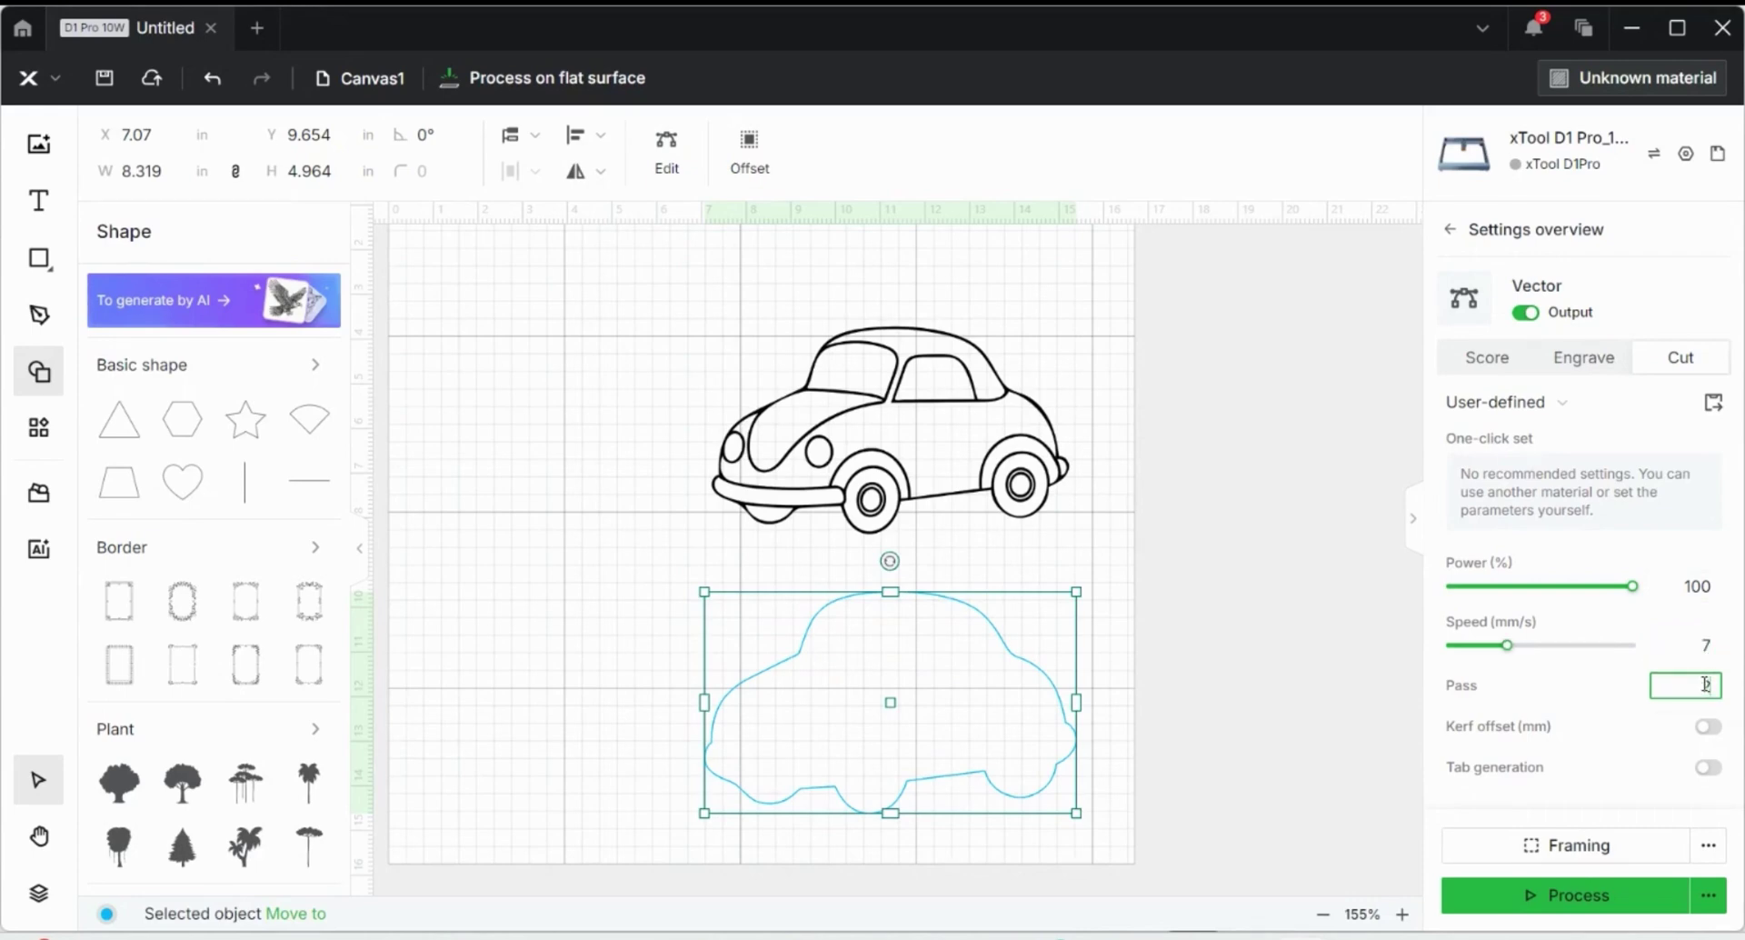